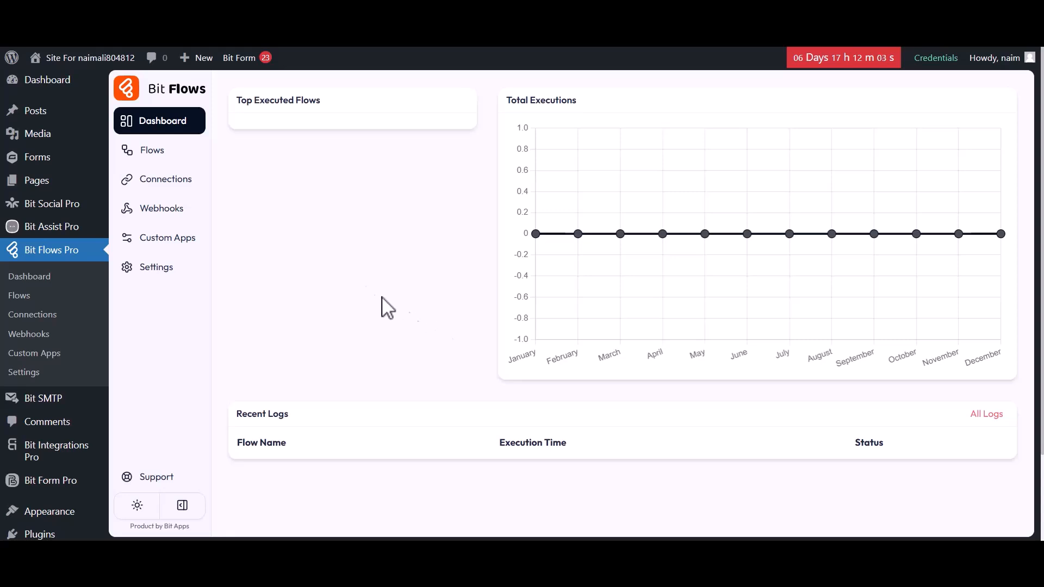
From the Flows list, create a new flow titled 'Flow 1'.
left_click(149, 153)
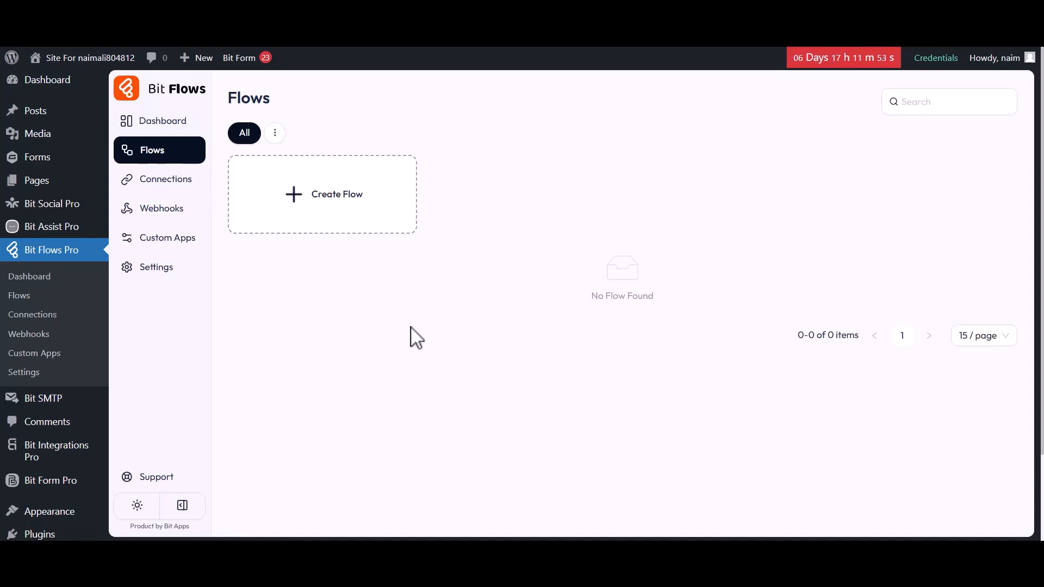
left_click(319, 199)
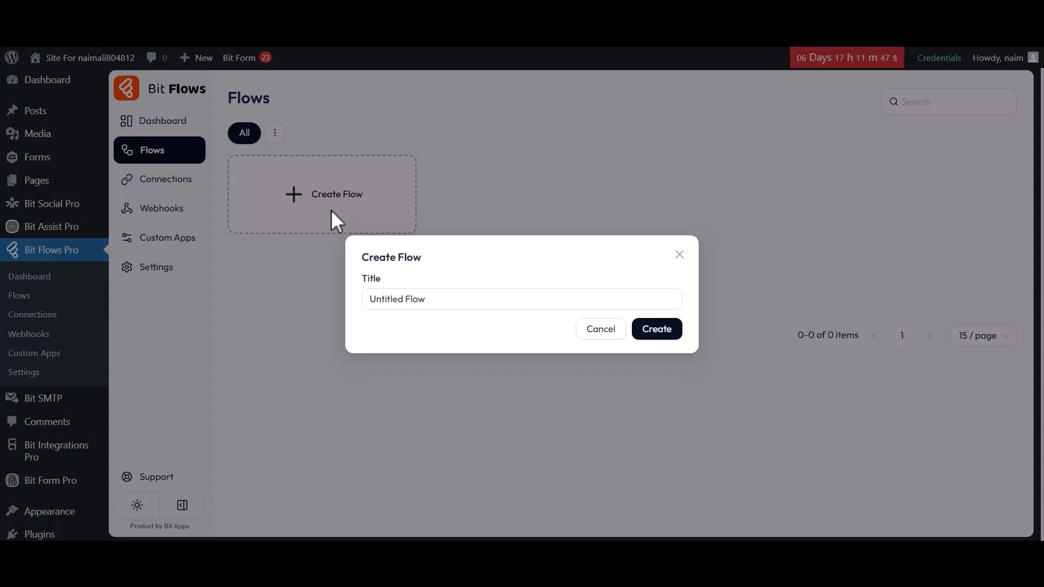
left_click_drag(371, 301, 429, 303)
key("BackSpace")
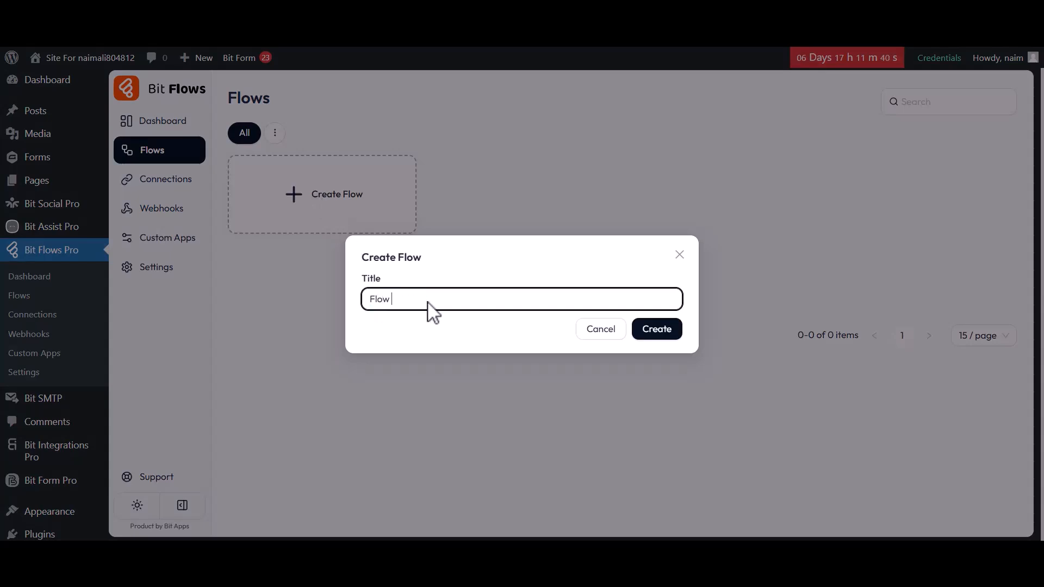
type("Flow 1")
left_click(649, 332)
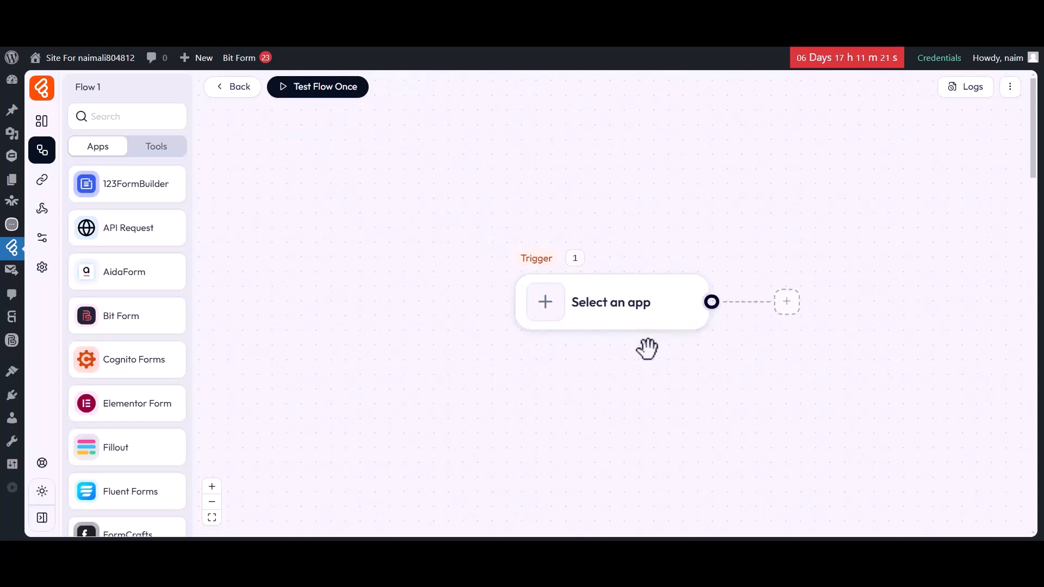
Set the trigger to Bit Form Submit Success on Simple Contact Form and start listening for a response.
left_click_drag(579, 352, 338, 354)
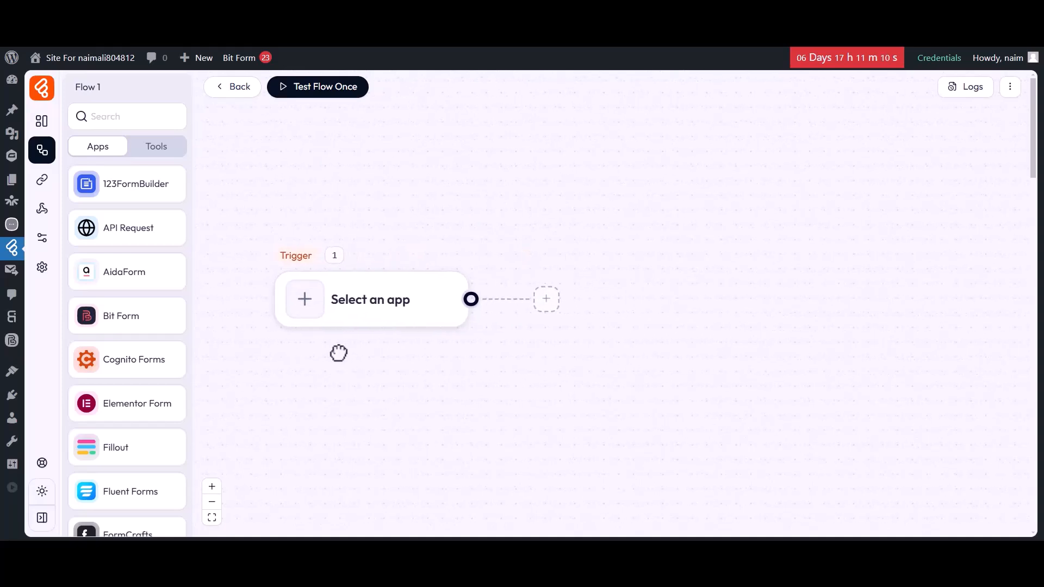
left_click(312, 313)
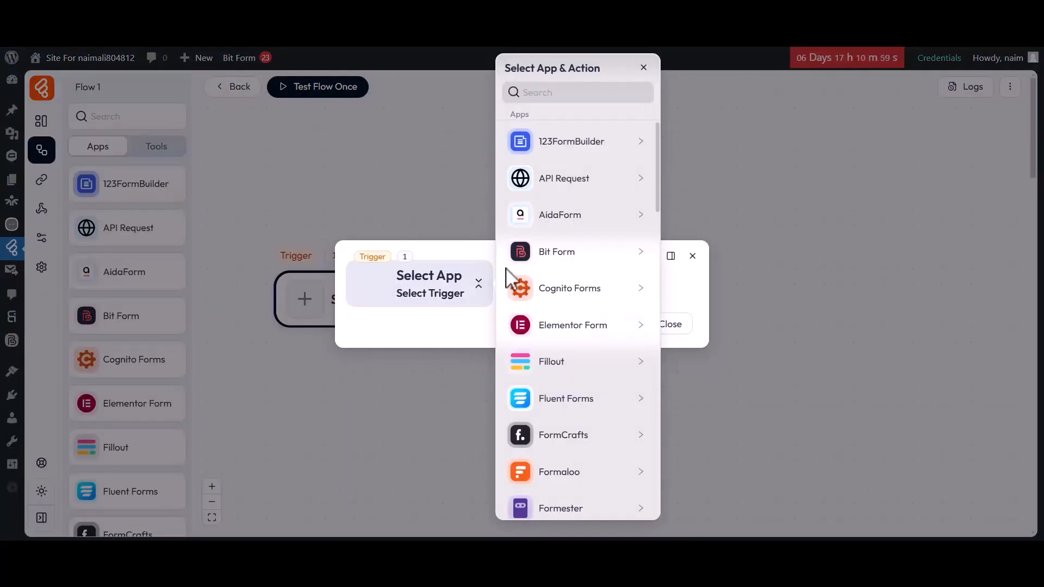
left_click(556, 256)
left_click(702, 141)
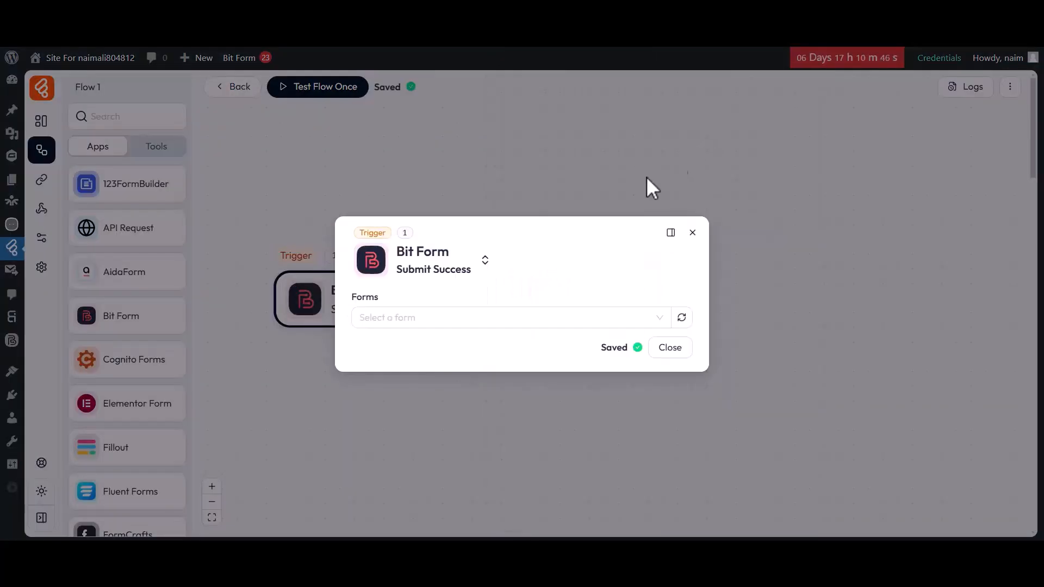
left_click(414, 318)
left_click(395, 369)
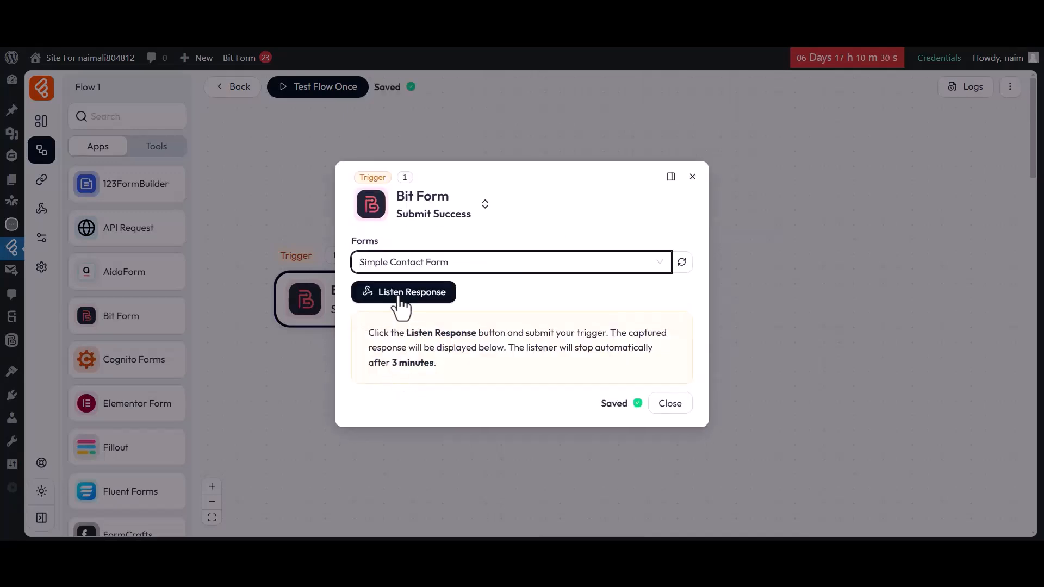
left_click(403, 293)
Submit a test entry with first name, last name, an e-mail and the message 'Hi, Bit Flows Team'.
left_click(491, 35)
left_click(435, 276)
type("Bit")
left_click(583, 278)
type("Apps")
left_click(422, 333)
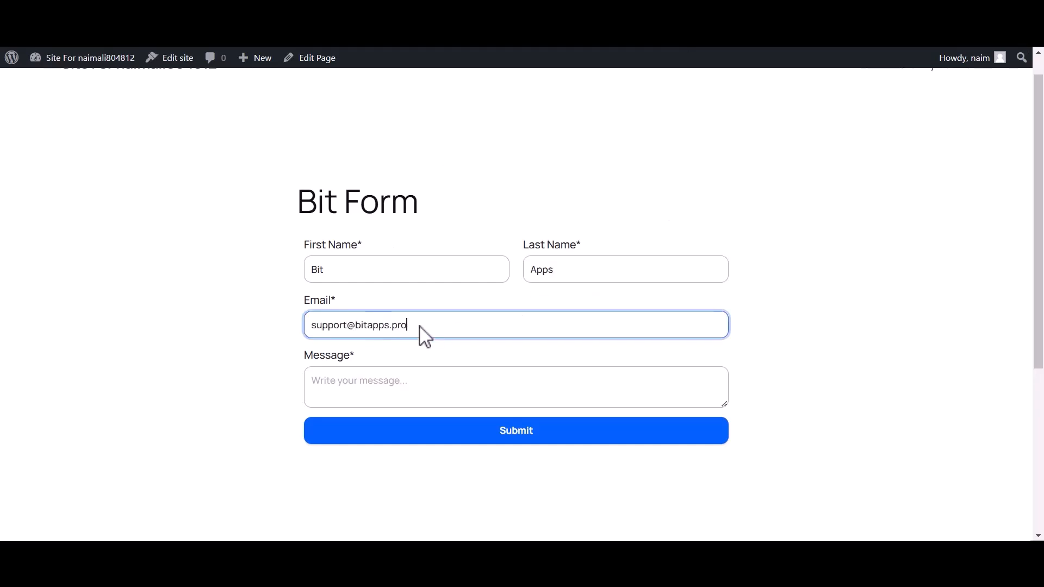
left_click(381, 386)
type("Hi, Bit Flows Team")
left_click(510, 434)
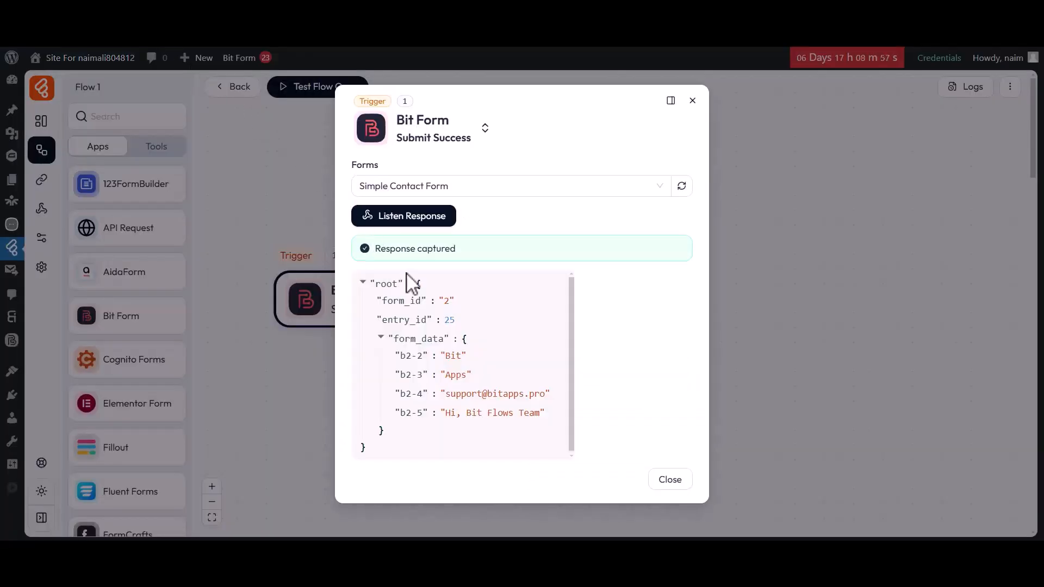
Check the captured name and e-mail values, close the trigger settings and show the Tools list.
left_click_drag(401, 355, 471, 381)
left_click_drag(401, 394, 550, 396)
left_click(550, 397)
left_click(668, 479)
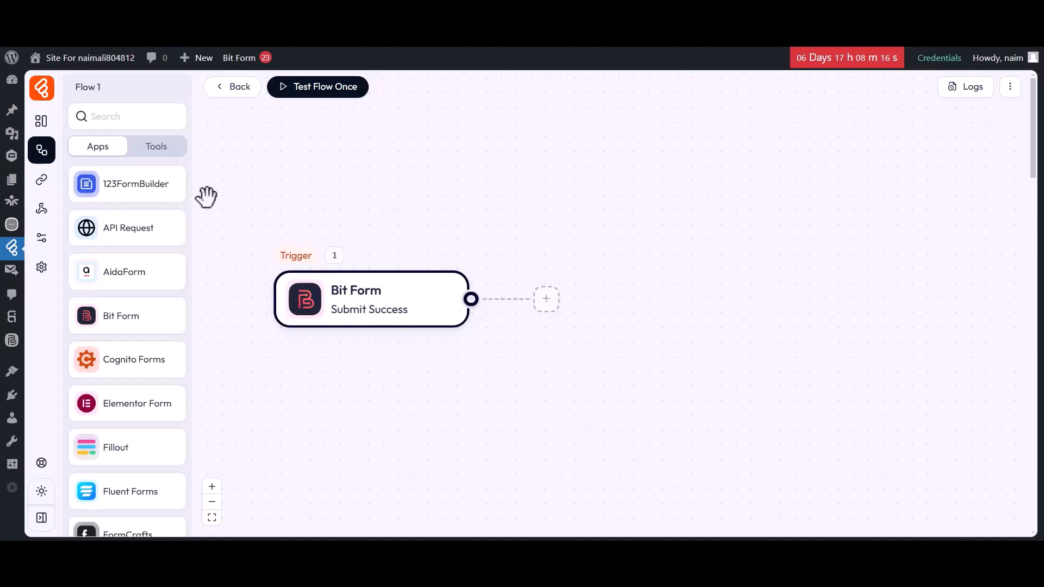
left_click(159, 149)
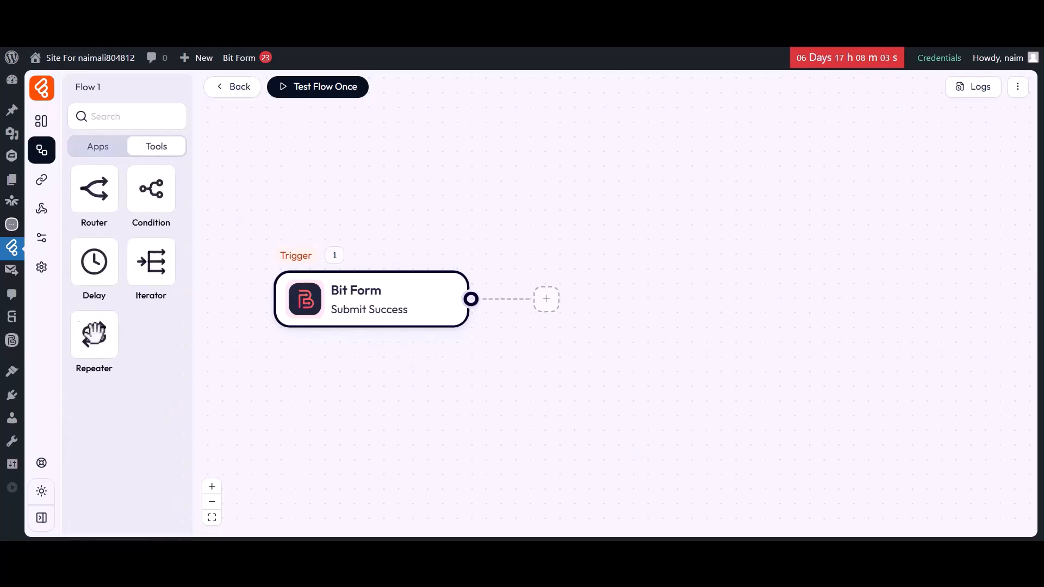
Place a Condition node after the trigger and add three condition branches.
left_click_drag(151, 189, 585, 285)
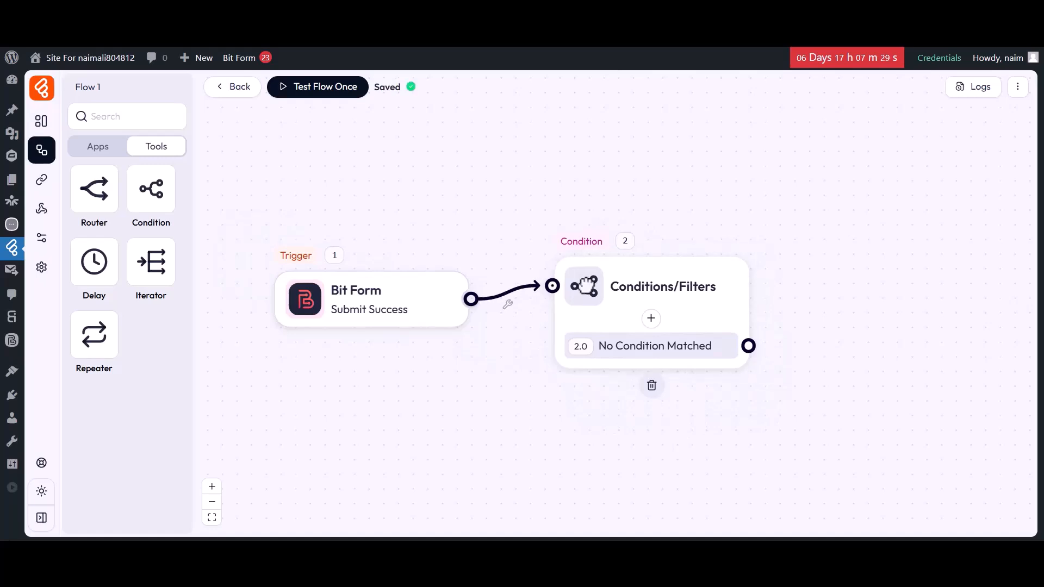
left_click(651, 320)
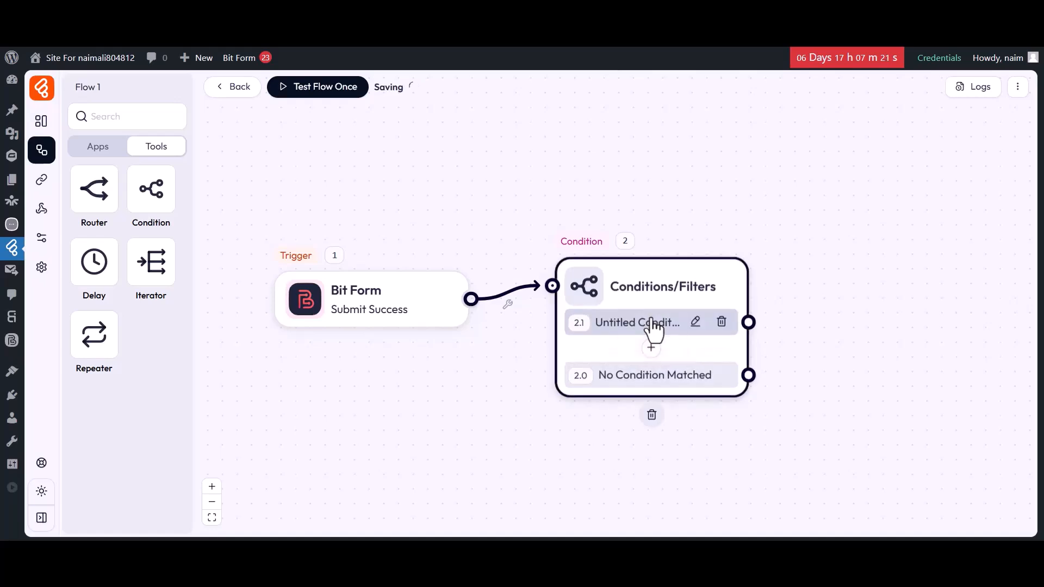
left_click(651, 347)
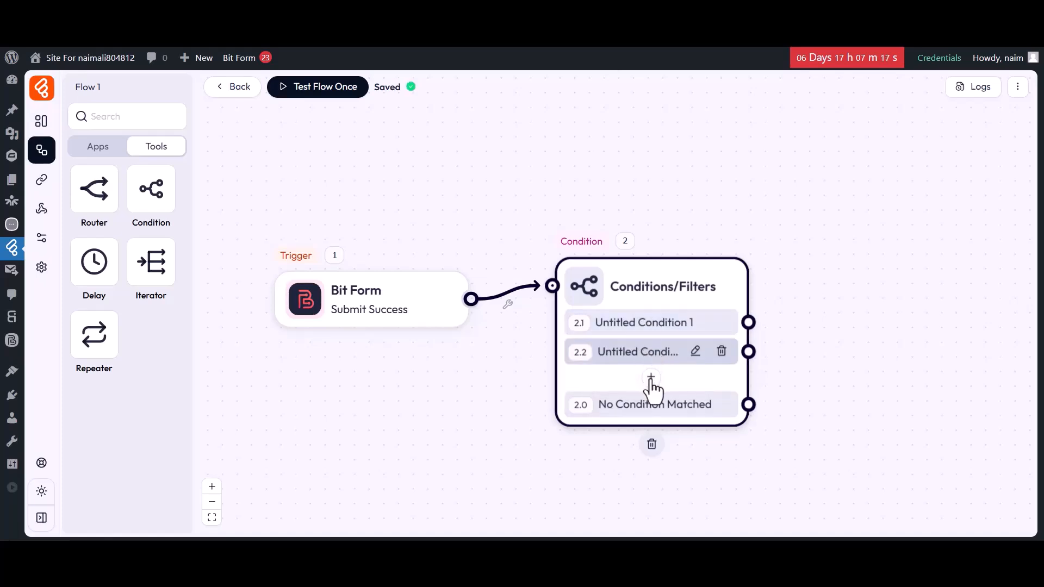
left_click(651, 378)
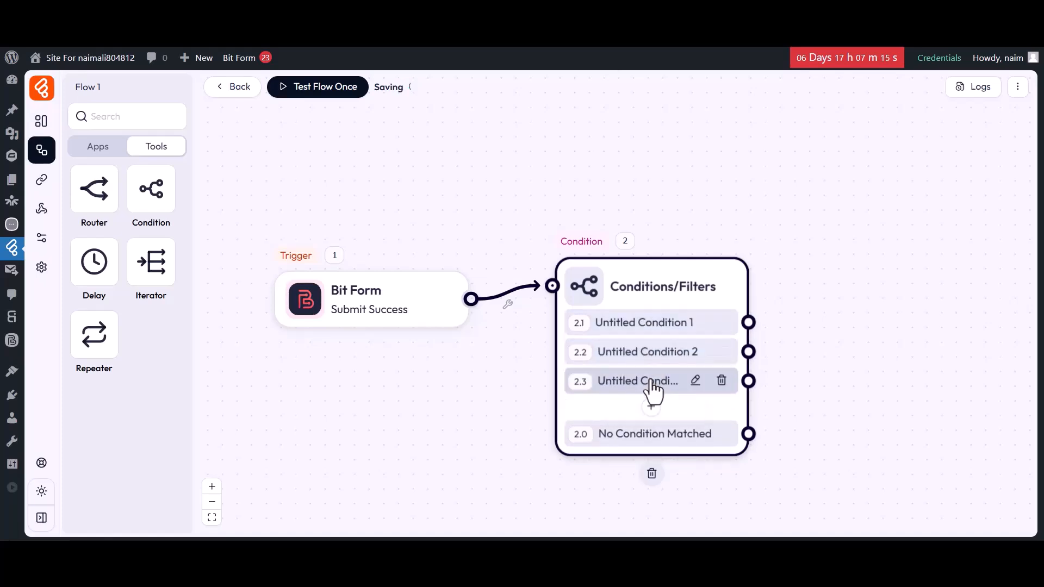
Delete the third and second condition branches, leaving one condition plus No Condition Matched.
left_click(720, 382)
left_click(782, 343)
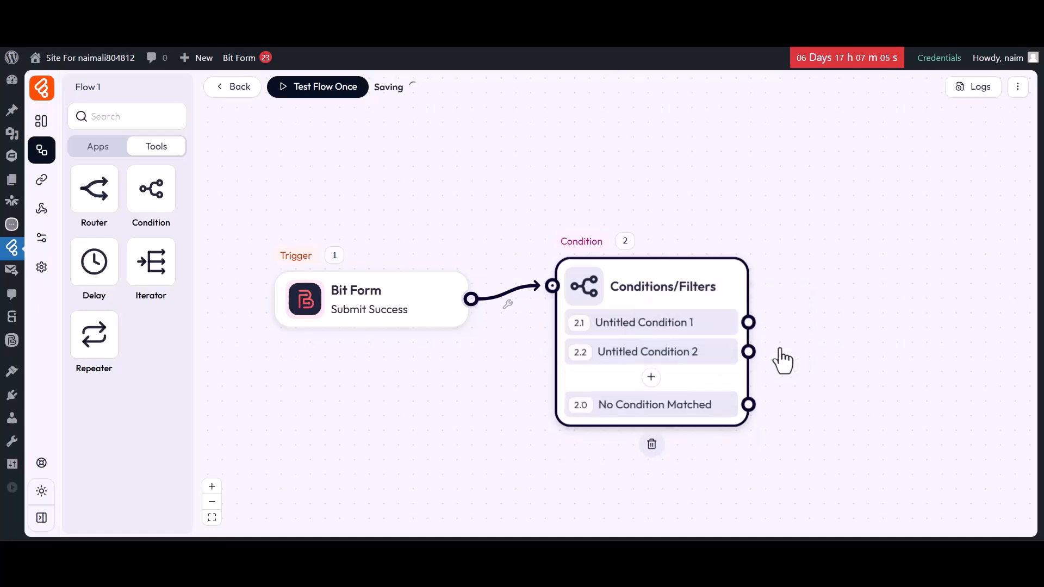
left_click(721, 352)
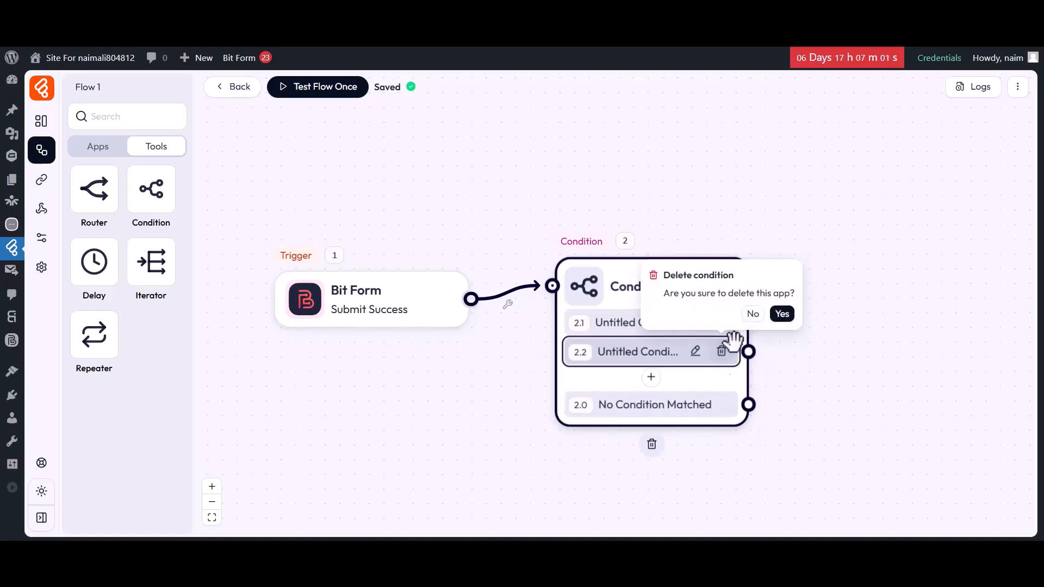
left_click(782, 316)
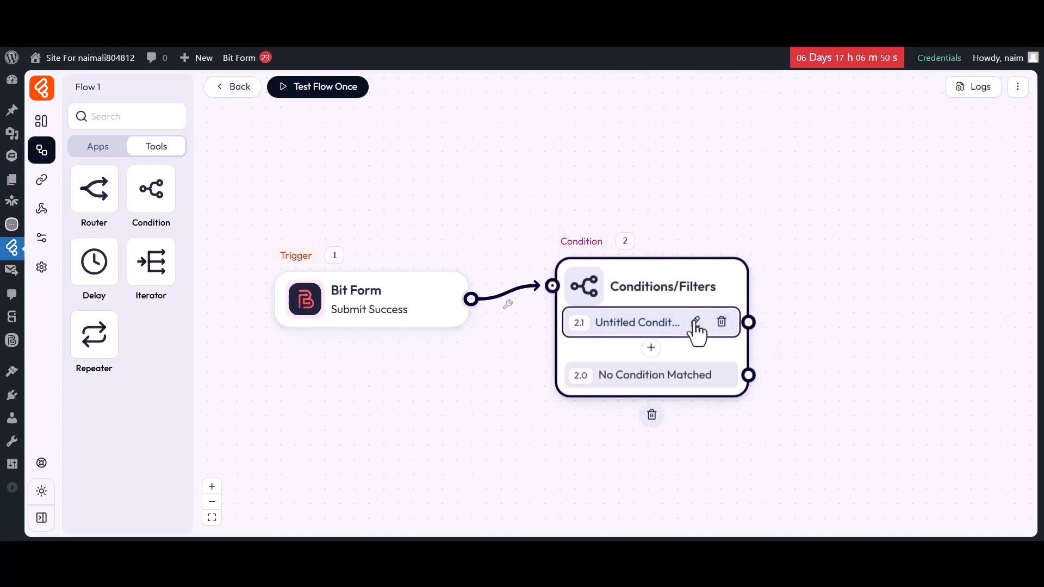
Rename the first condition to 'Condition 1'.
left_click(695, 322)
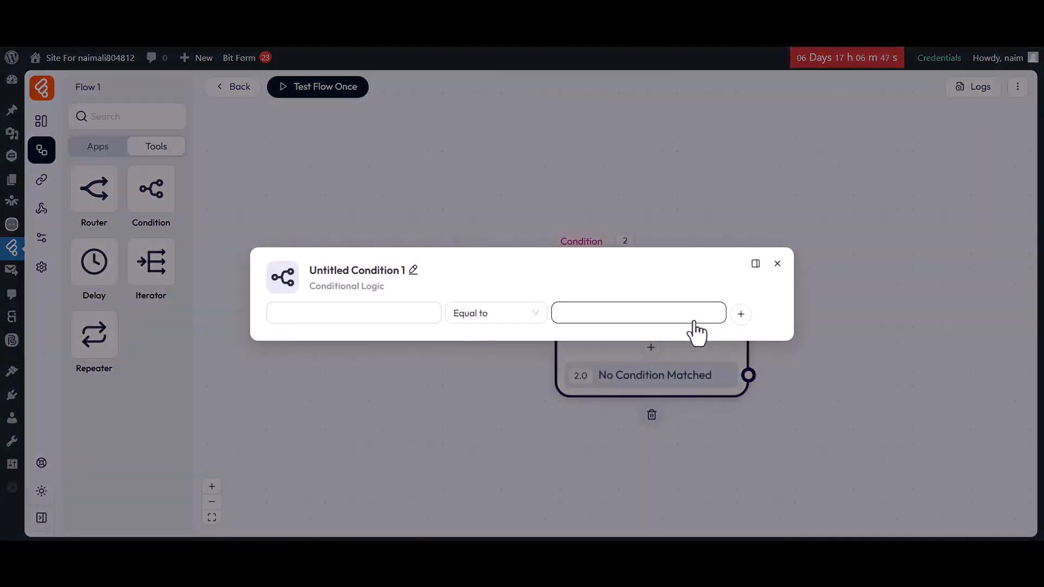
left_click(414, 270)
left_click_drag(412, 269, 306, 271)
key("BackSpace")
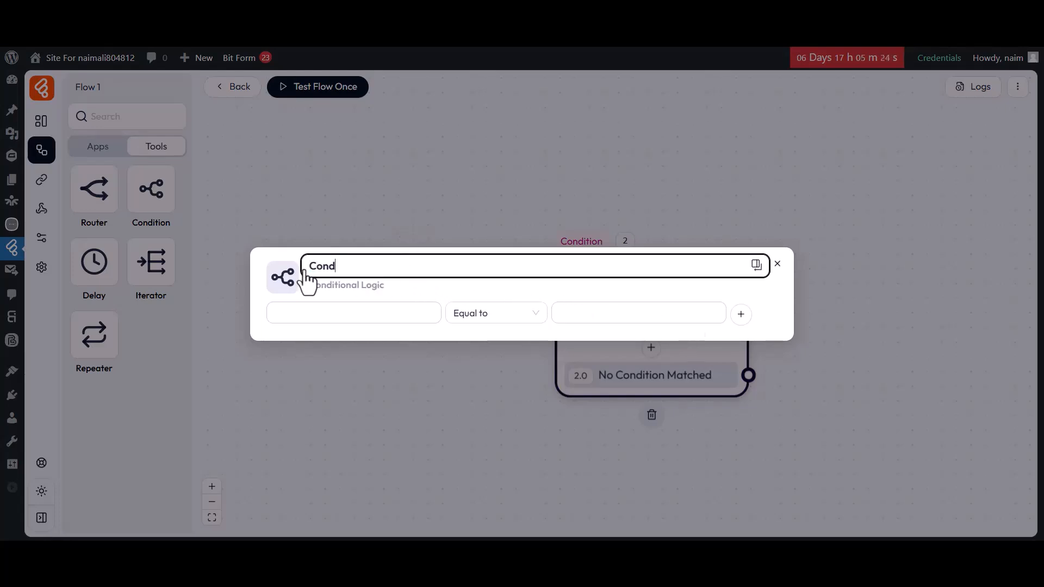
type("Condition 1")
key("Return")
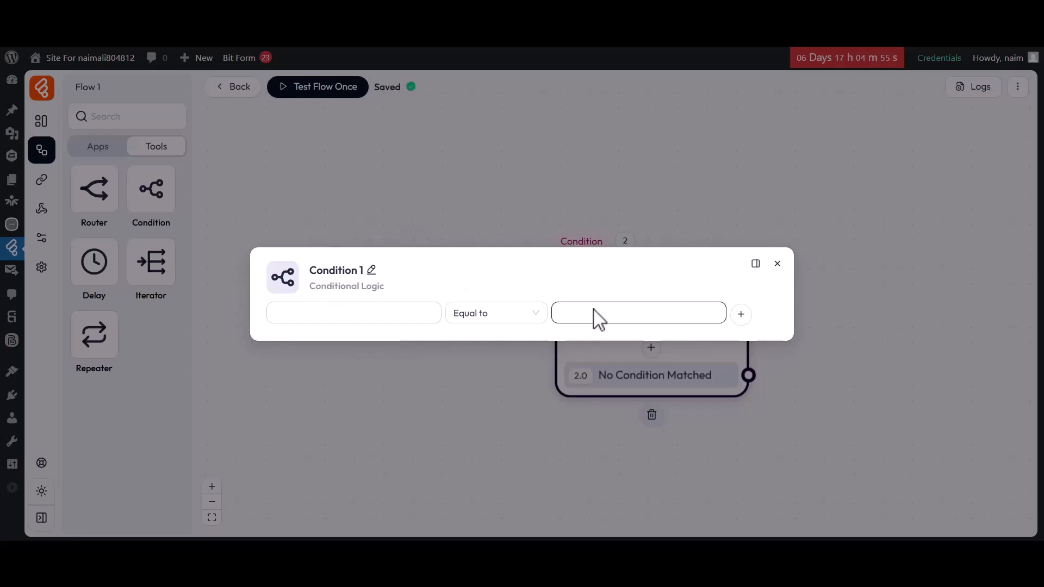
Give Condition 1 three rules, joining them with Or connectors.
left_click(740, 315)
left_click(741, 343)
left_click(741, 366)
left_click(767, 394)
left_click(290, 294)
left_click(283, 340)
left_click(284, 342)
left_click(286, 387)
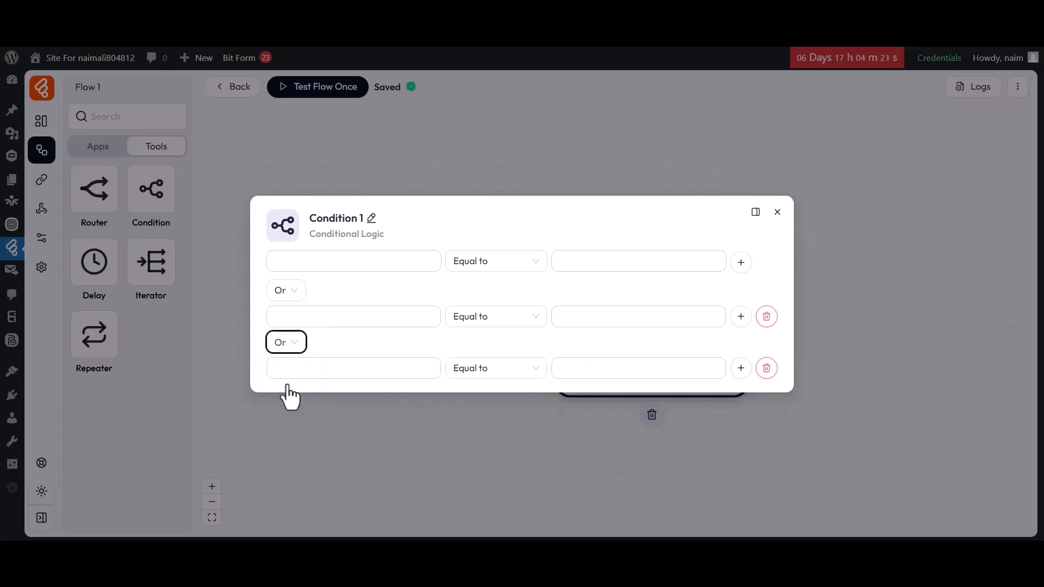
Set the first rule to b2-2 Starts with 'B'.
left_click(342, 264)
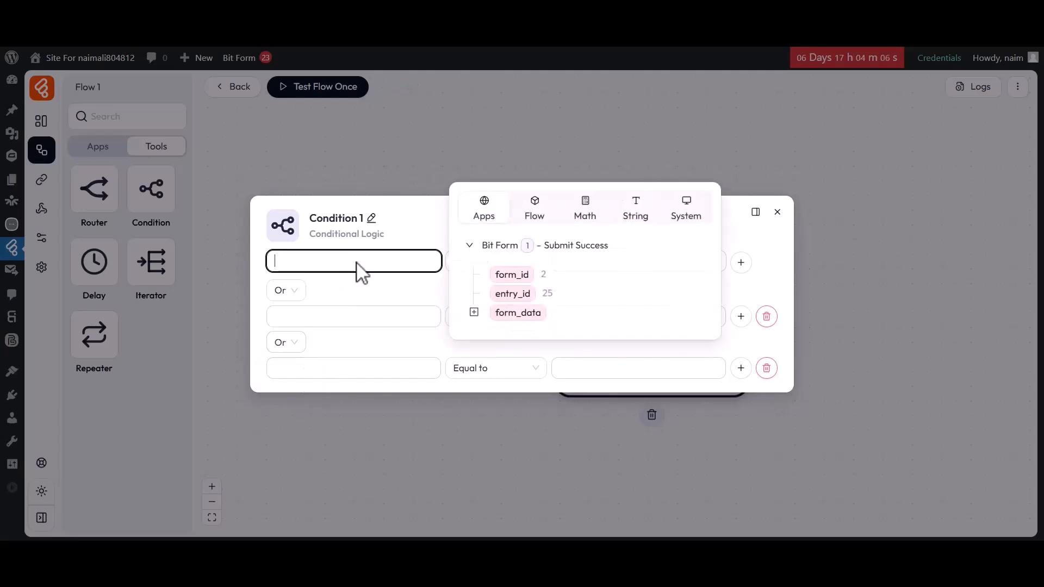
left_click(474, 313)
left_click(499, 296)
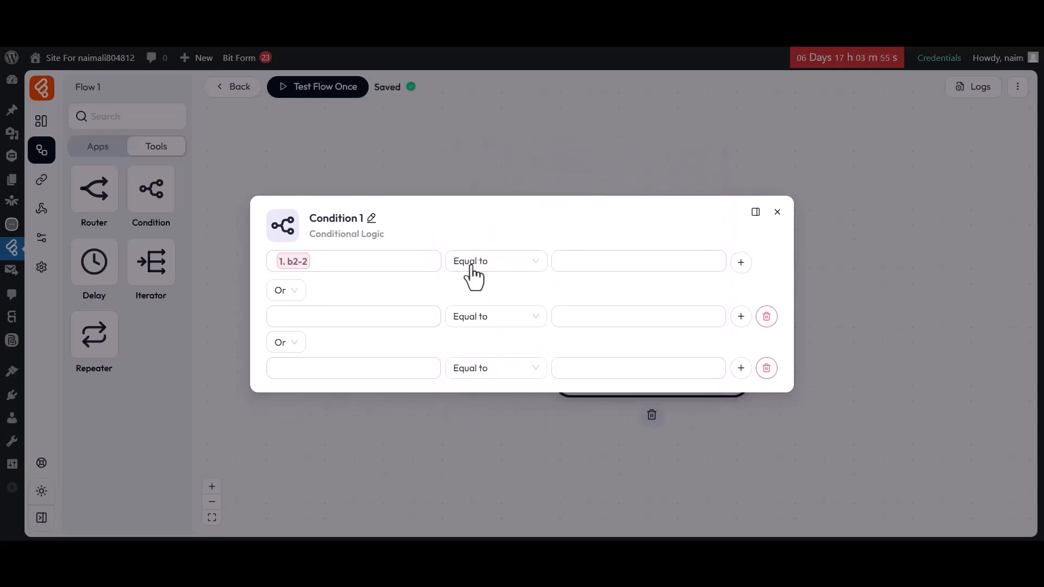
left_click(471, 271)
scroll(477, 387, "down", 5)
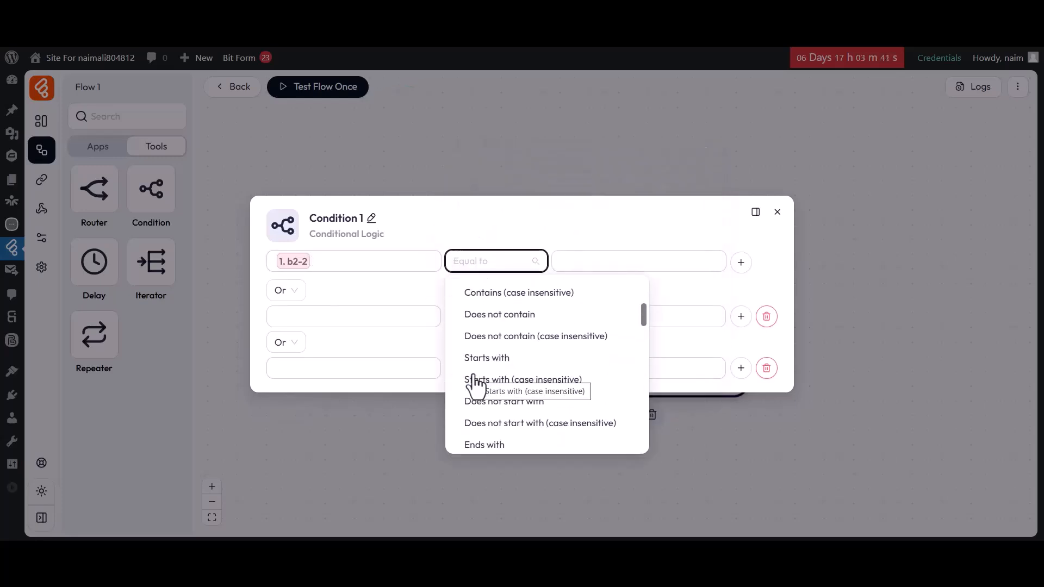
left_click(477, 359)
left_click(571, 266)
type("B")
left_click(566, 290)
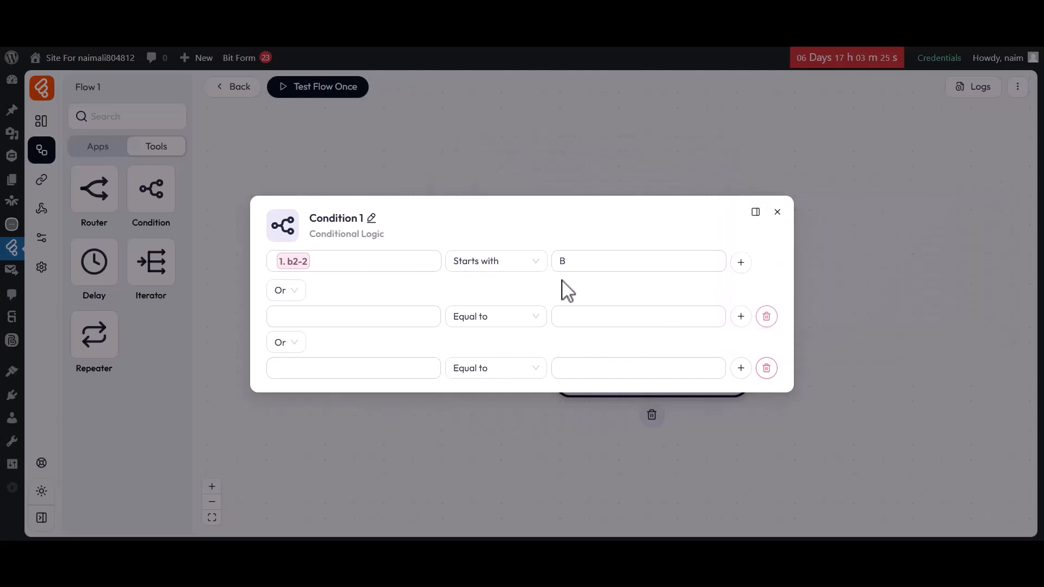
Join the next rule with And and set it to b2-3 Ends with 's'.
left_click(286, 290)
left_click(285, 322)
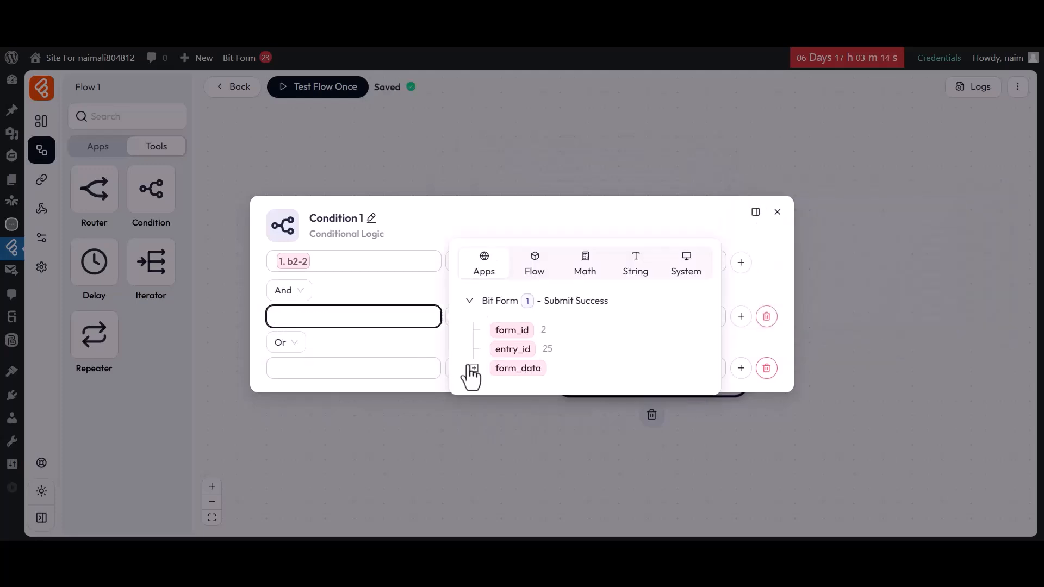
left_click(473, 366)
left_click(505, 368)
left_click(408, 350)
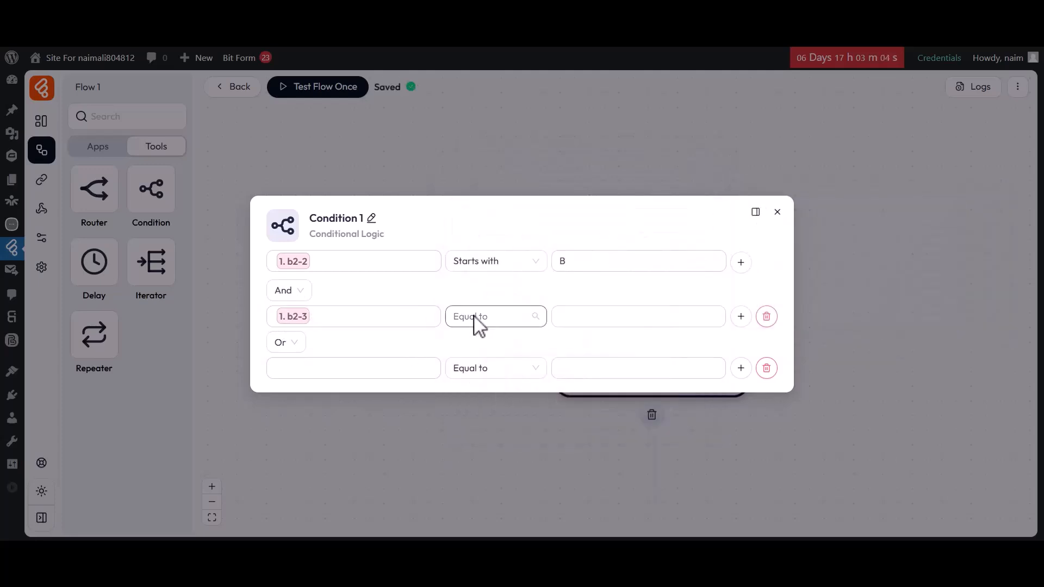
left_click(477, 321)
scroll(475, 403, "down", 5)
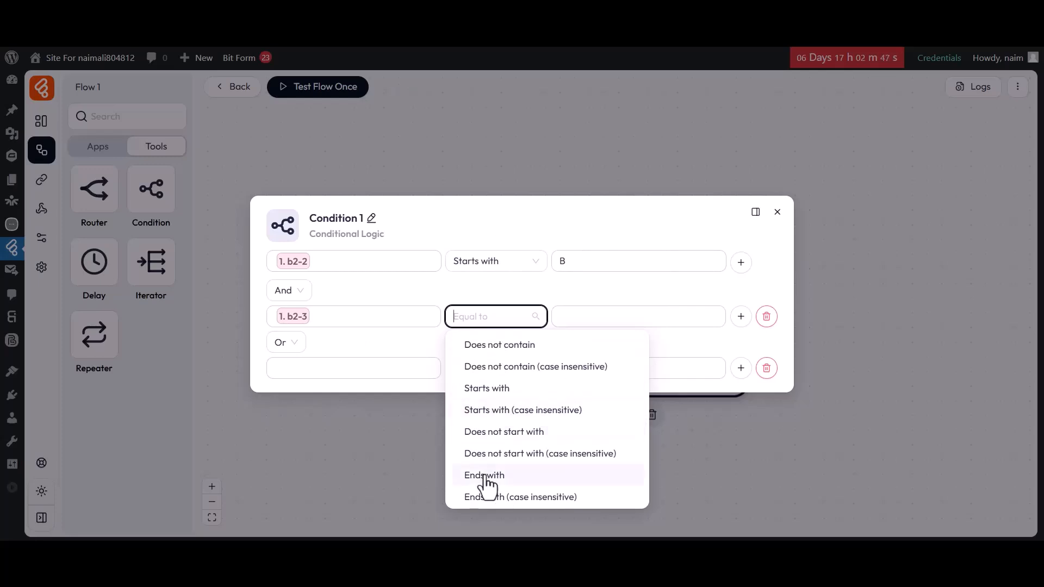
left_click(483, 476)
left_click(585, 318)
type("s")
Join the third rule with And as b2-4 Equal to the support e-mail address, then close.
left_click(285, 342)
left_click(283, 369)
left_click(287, 380)
left_click(470, 420)
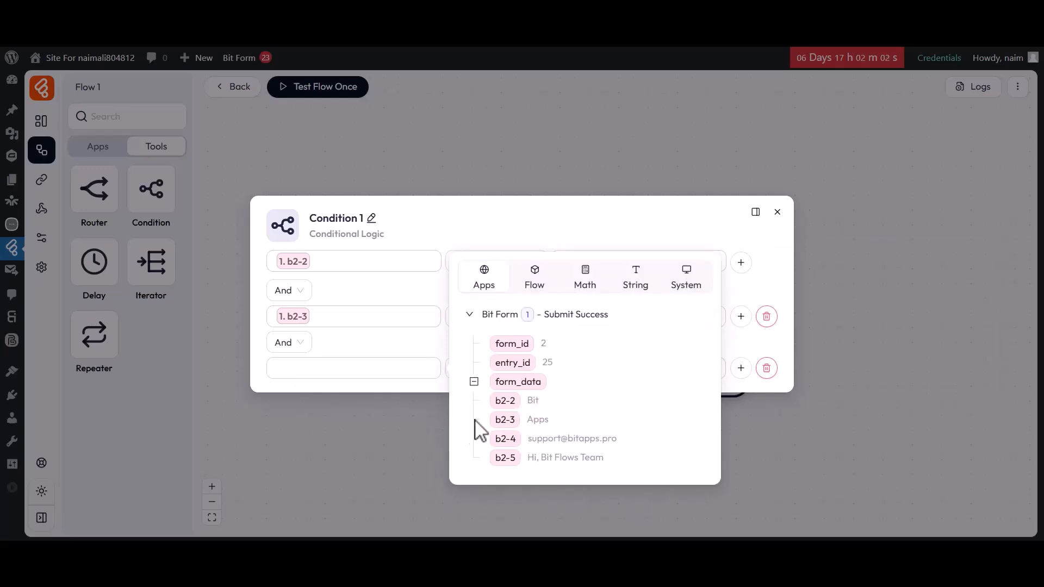
left_click(507, 438)
left_click(490, 369)
left_click(489, 280)
left_click(571, 370)
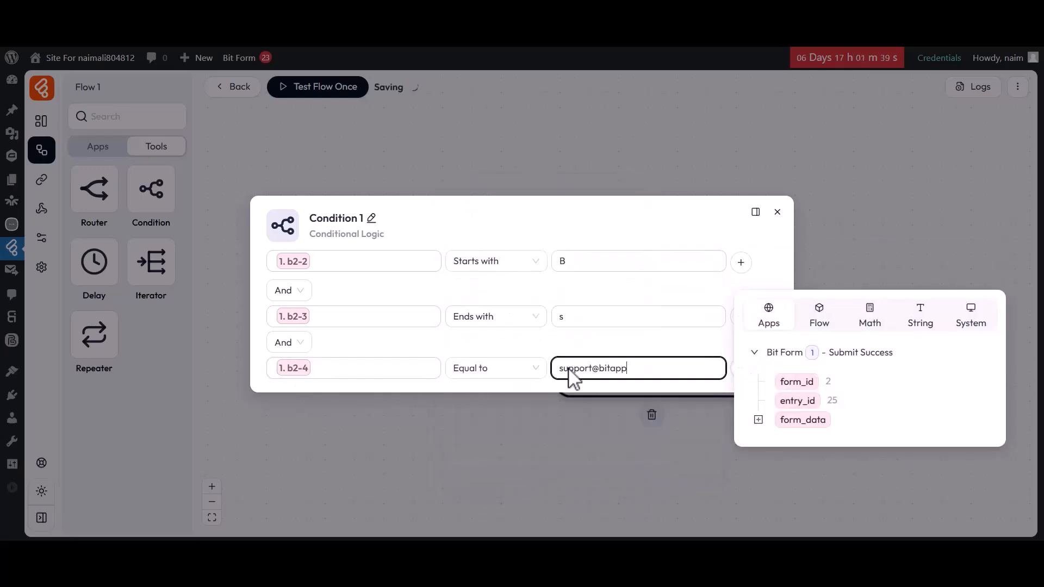
left_click(544, 382)
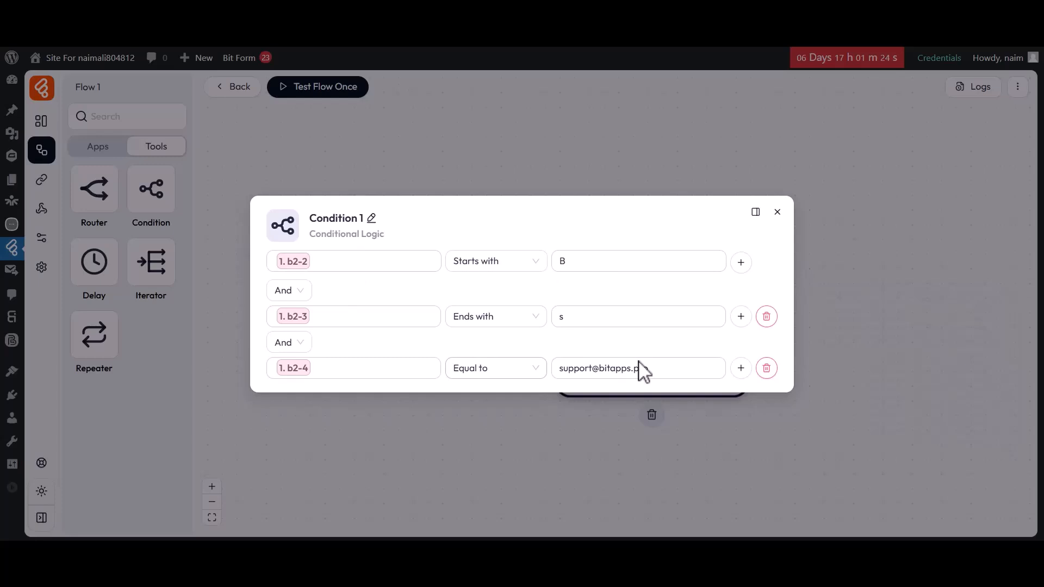
left_click(778, 212)
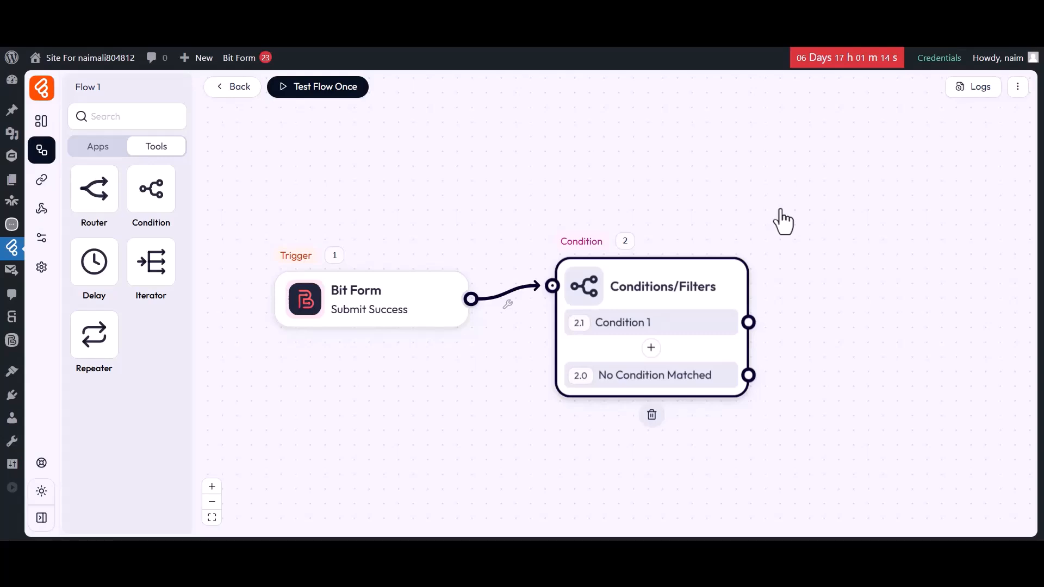
Attach a Google Sheet action to Condition 1's output and choose Add Row.
left_click(99, 149)
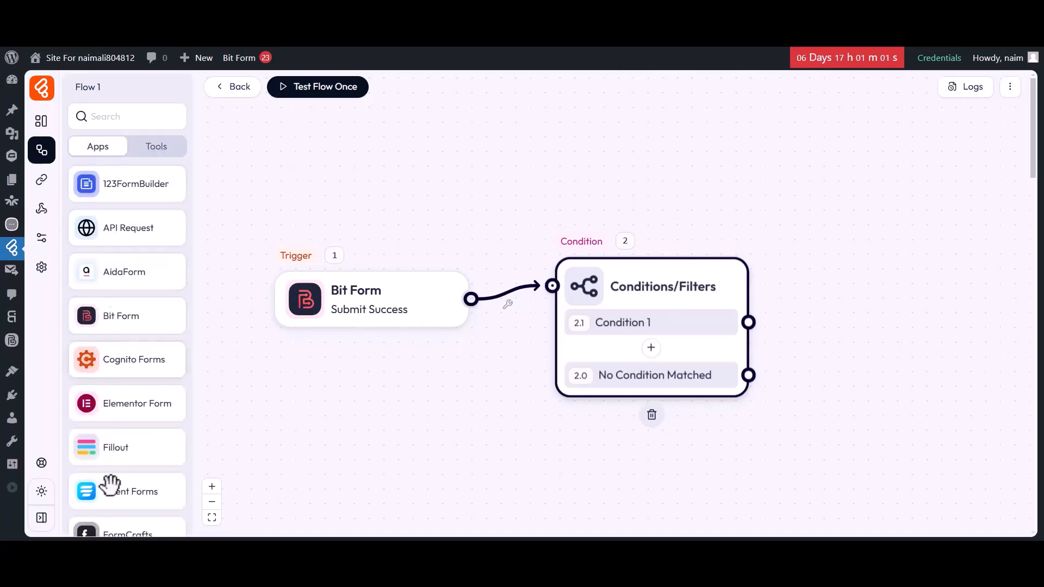
scroll(110, 481, "down", 8)
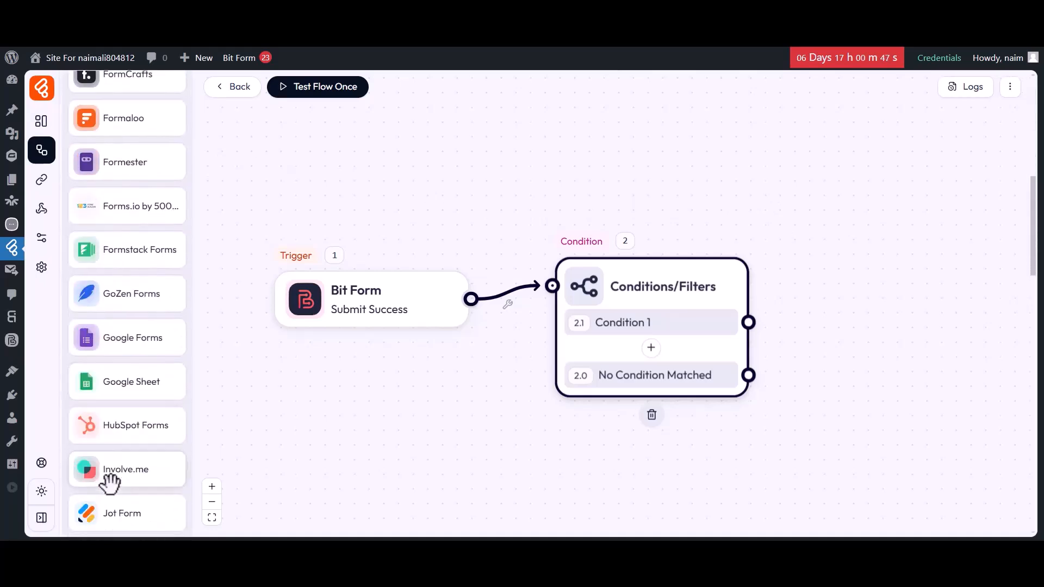
left_click_drag(117, 381, 916, 273)
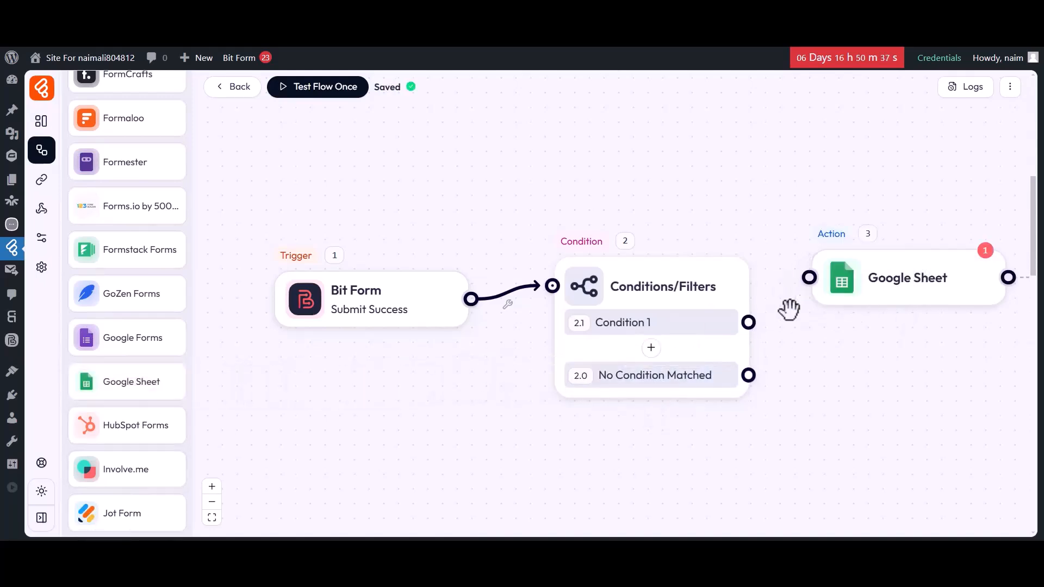
left_click_drag(749, 323, 809, 277)
left_click(853, 284)
left_click(701, 137)
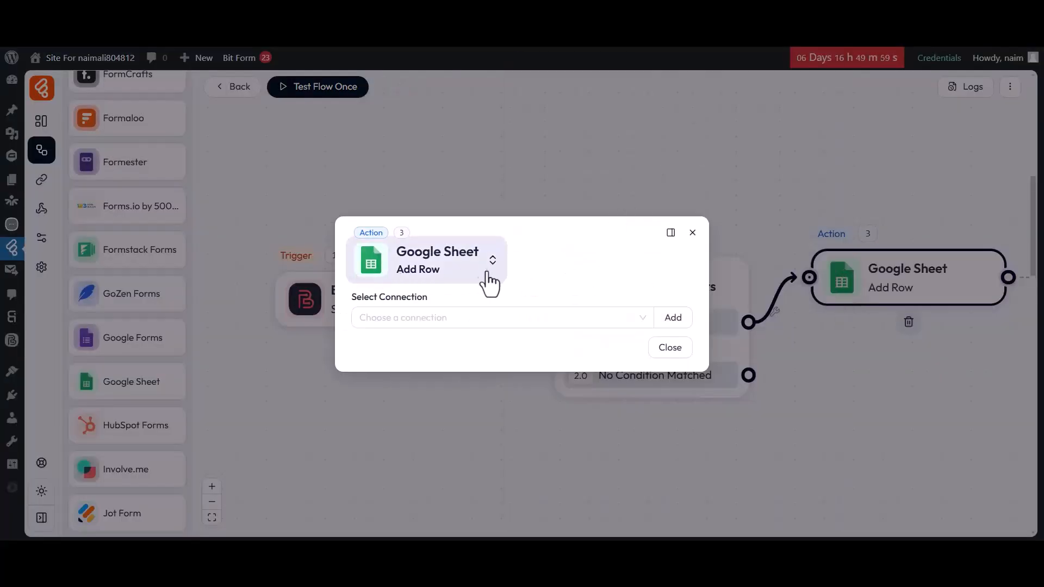
Target Google Sheet connection1, spreadsheet My All Post List, sheet Condition.
left_click(414, 318)
left_click(410, 366)
left_click(403, 341)
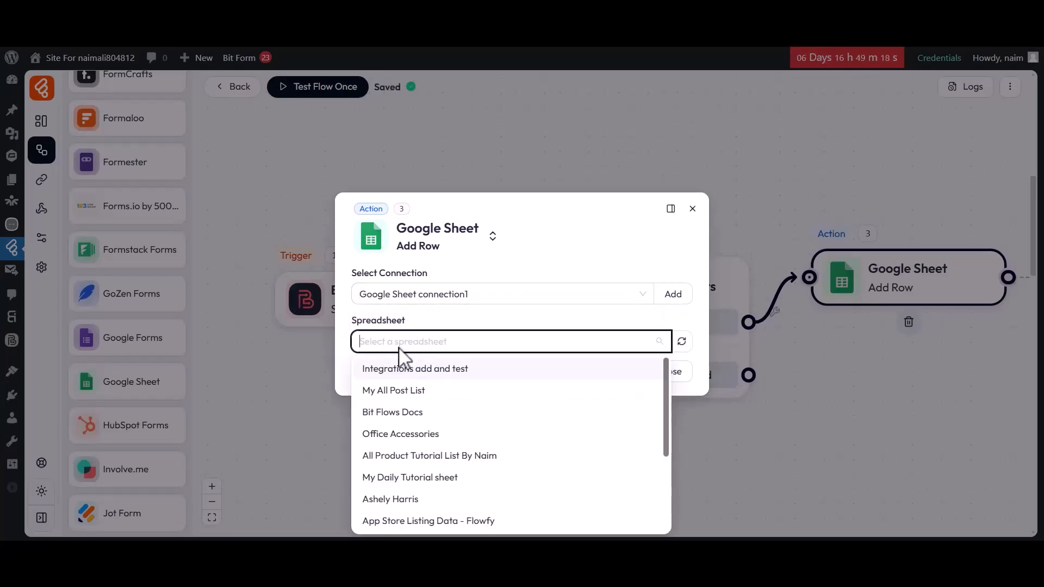
left_click(403, 390)
left_click(401, 362)
left_click(383, 400)
Map column A to b2-2 and column B to b2-3.
left_click(387, 382)
left_click(377, 206)
left_click(574, 391)
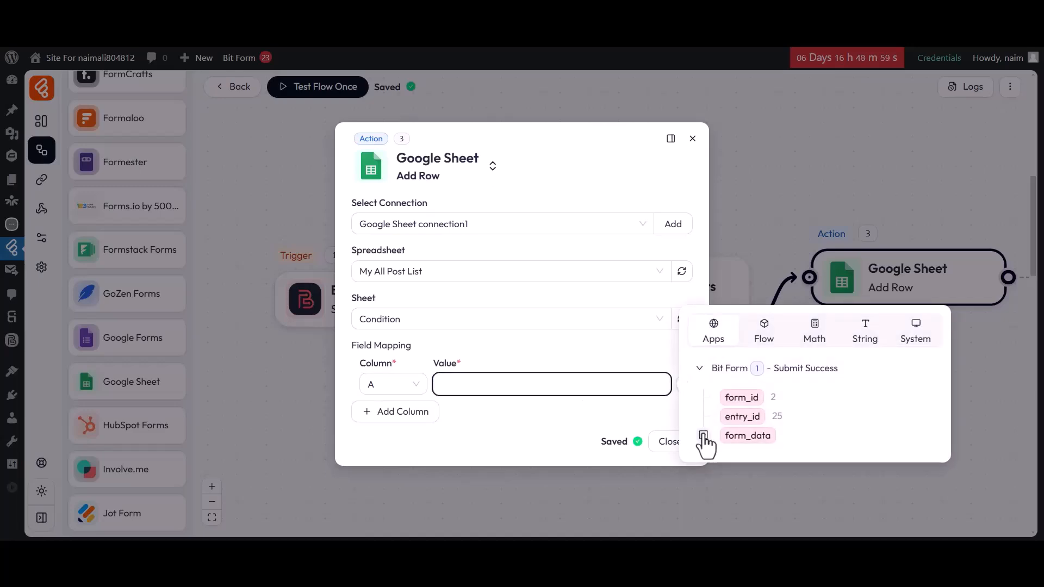
left_click(706, 435)
left_click(734, 431)
left_click(392, 413)
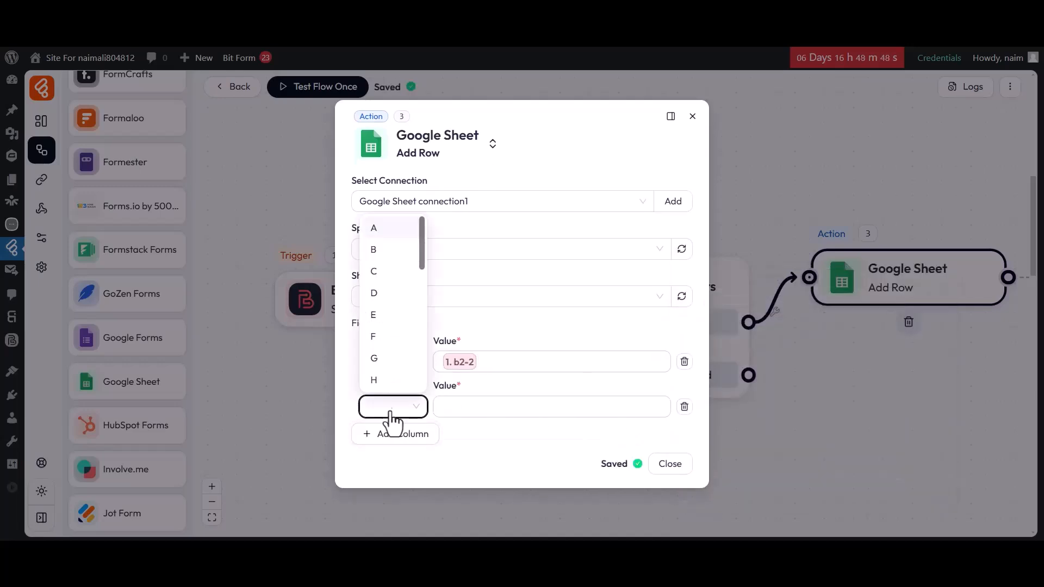
left_click(374, 252)
left_click(566, 407)
left_click(704, 458)
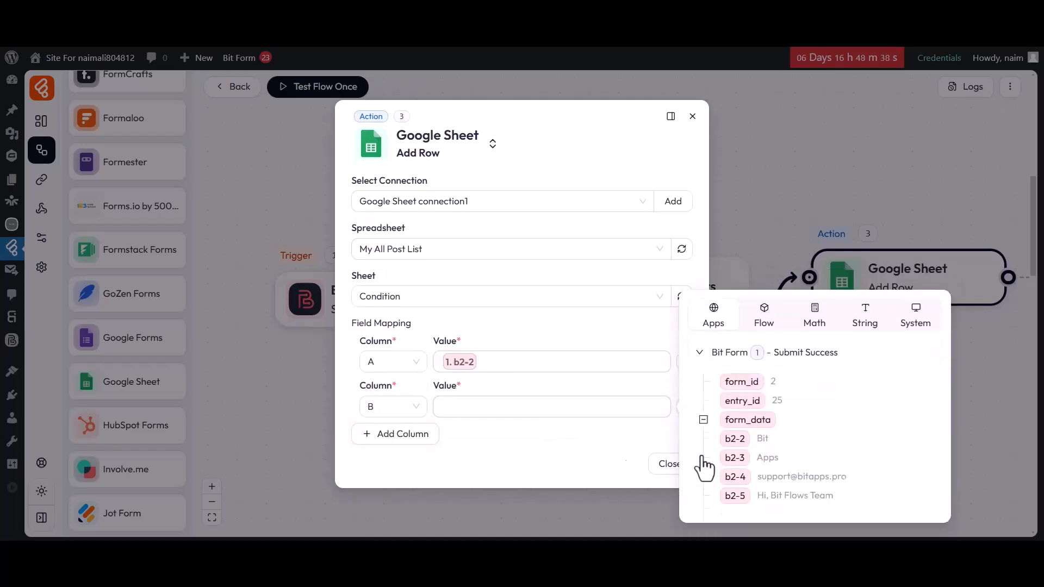
left_click(737, 457)
Map column C to b2-4 and column D to b2-5, then close the settings.
left_click(386, 435)
left_click(378, 293)
left_click(508, 430)
left_click(704, 481)
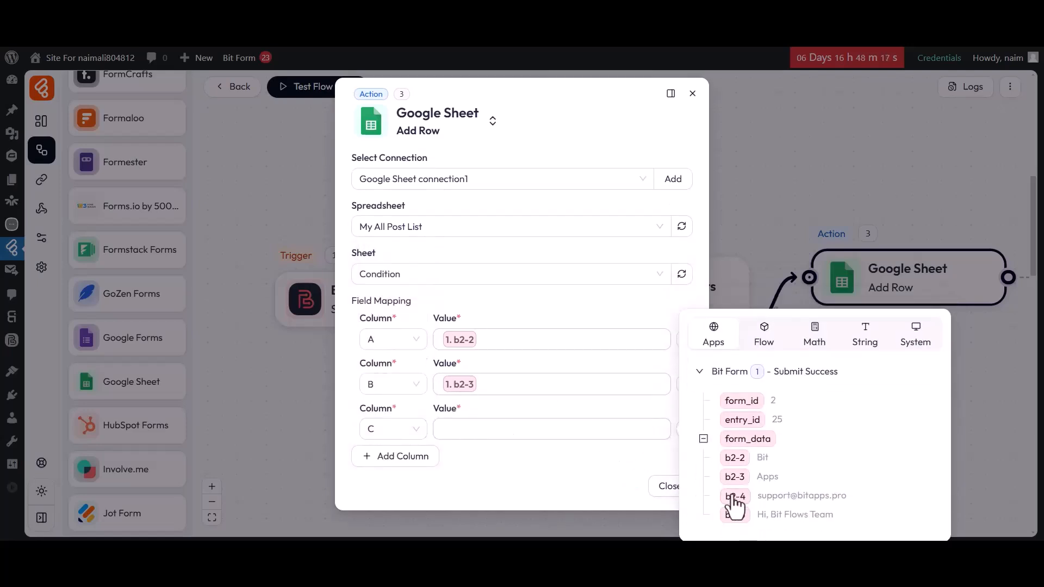
left_click(736, 495)
left_click(380, 342)
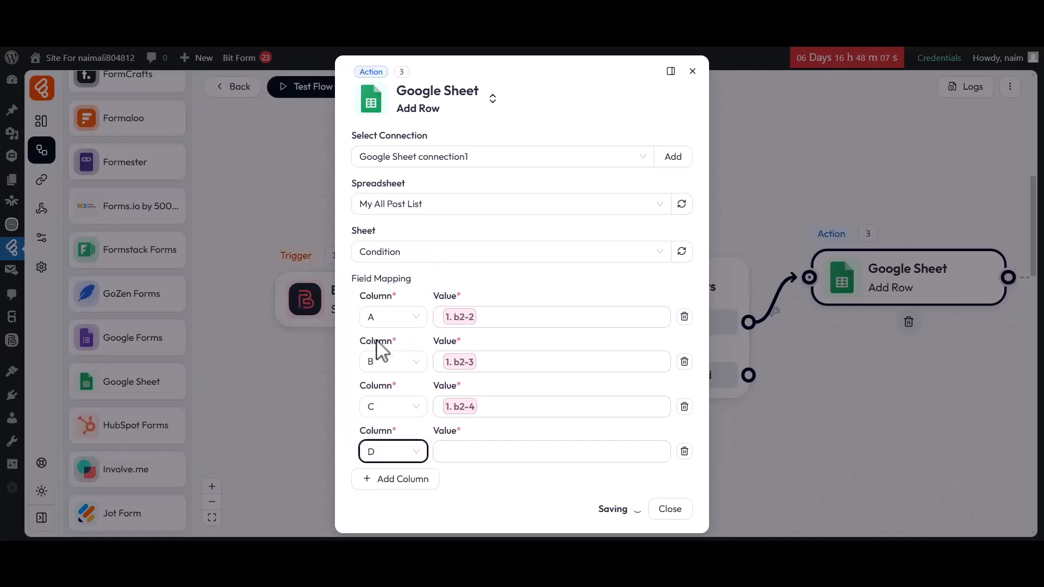
left_click(517, 457)
left_click(703, 502)
left_click(734, 514)
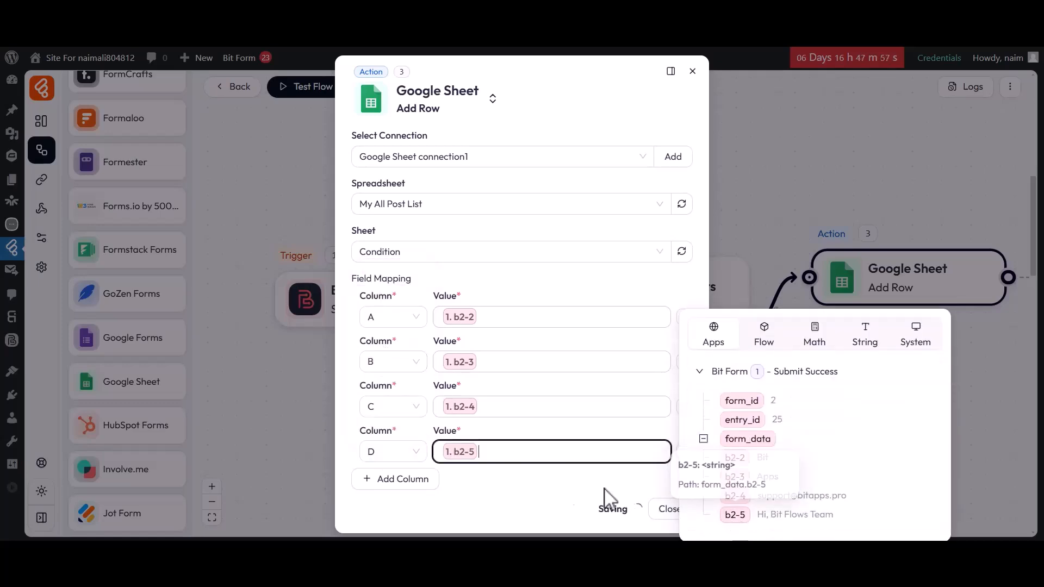
left_click(565, 486)
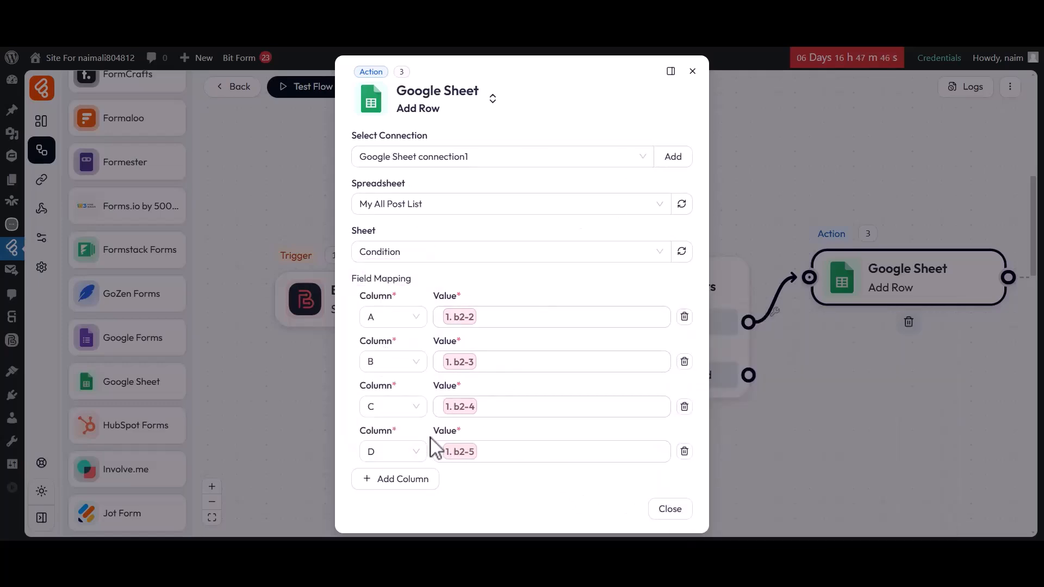
left_click(667, 508)
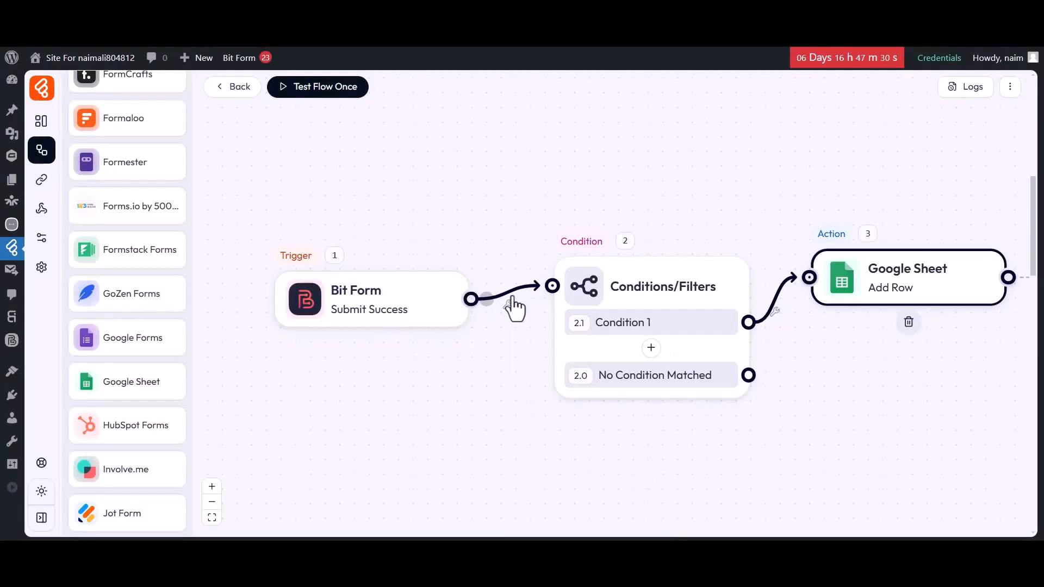
Attach a second Google Sheet action to No Condition Matched and choose Add Row.
mouse_move(621, 321)
left_click_drag(109, 377, 1003, 397)
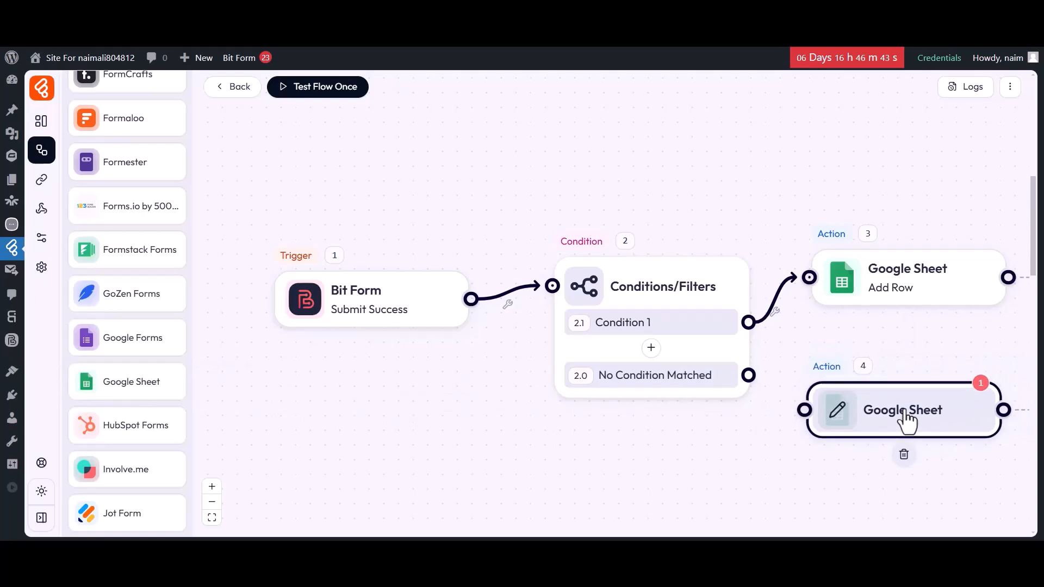
left_click_drag(748, 375, 805, 410)
left_click(840, 421)
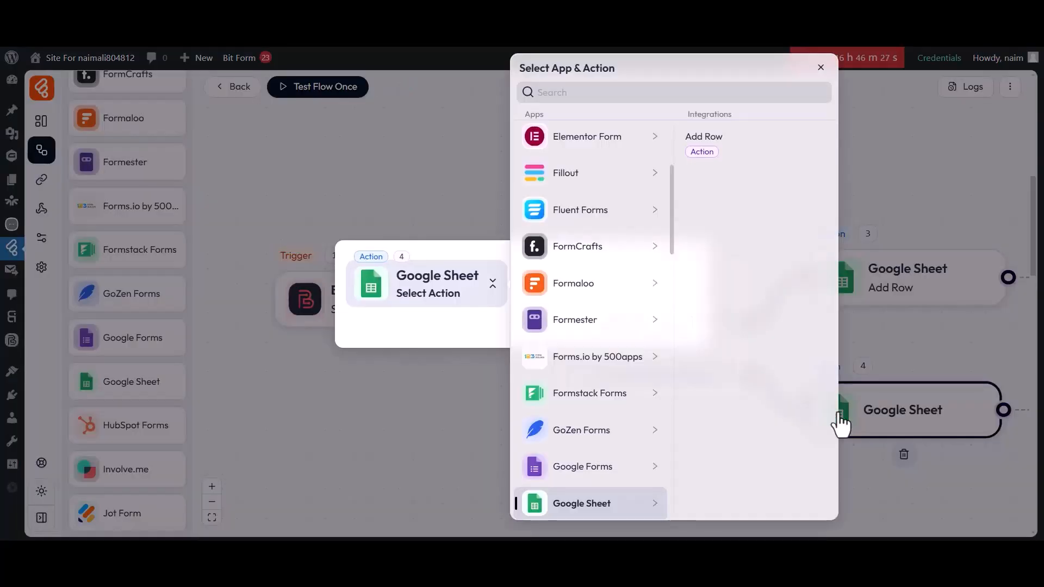
left_click(701, 139)
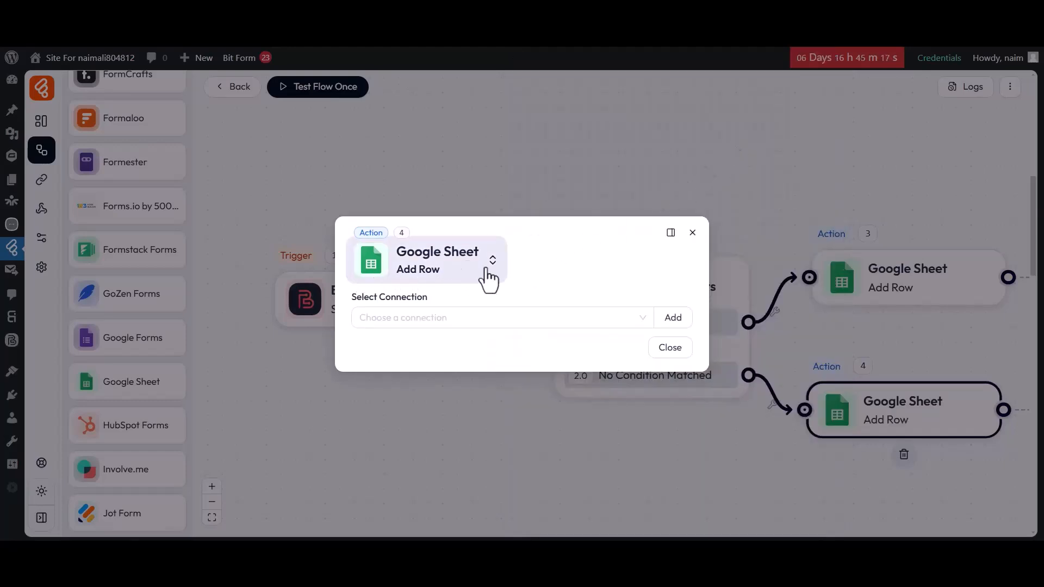
Point the action at Google Sheet connection1, spreadsheet My All Post List, sheet Without Condition.
left_click(410, 319)
left_click(410, 367)
left_click(408, 347)
left_click(398, 390)
left_click(398, 367)
left_click(392, 416)
Map form field b2-2 to column A and b2-3 to column B.
left_click(387, 392)
left_click(389, 389)
left_click(373, 205)
left_click(503, 384)
left_click(703, 432)
left_click(734, 451)
left_click(523, 422)
left_click(400, 411)
left_click(394, 410)
left_click(375, 250)
left_click(500, 409)
left_click(703, 451)
left_click(734, 490)
left_click(555, 443)
Map b2-4 to column C and b2-5 to column D, then save and close the action.
left_click(400, 434)
left_click(394, 430)
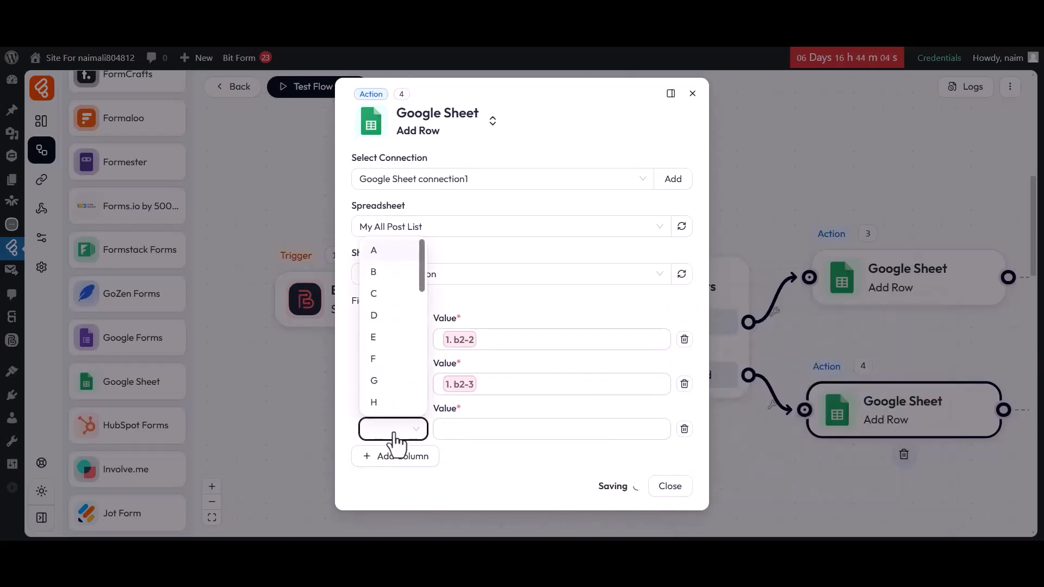
left_click(374, 294)
left_click(538, 429)
left_click(704, 479)
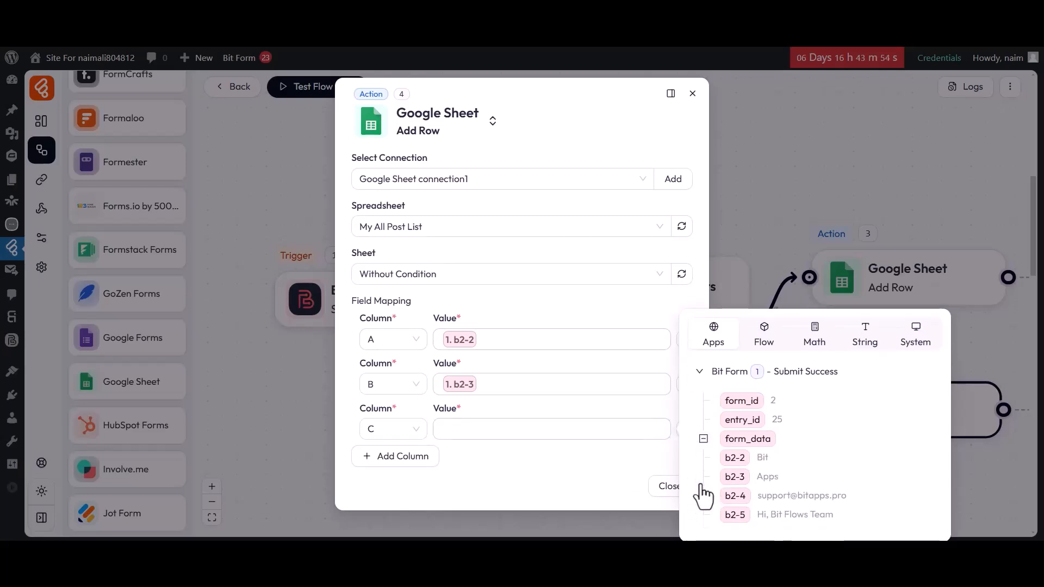
left_click(735, 495)
left_click(555, 464)
left_click(397, 457)
left_click(394, 453)
left_click(376, 339)
left_click(522, 452)
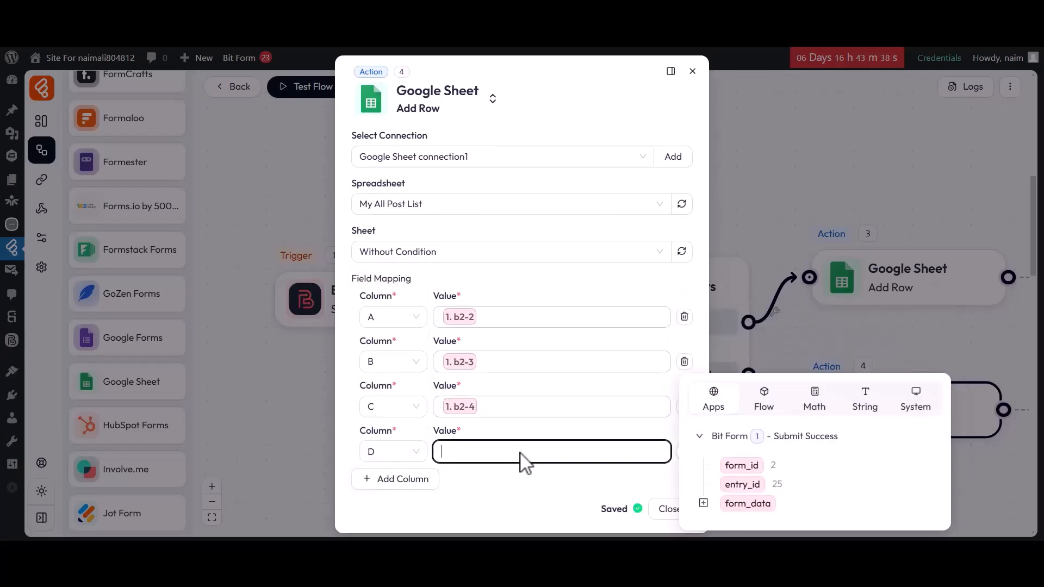
left_click(703, 504)
left_click(736, 513)
left_click(545, 489)
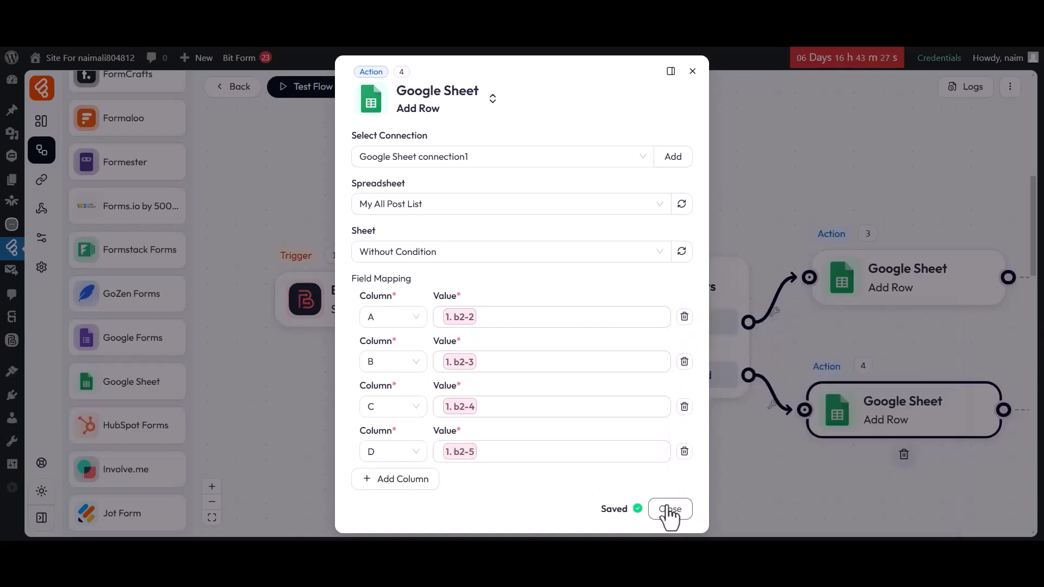
left_click(661, 511)
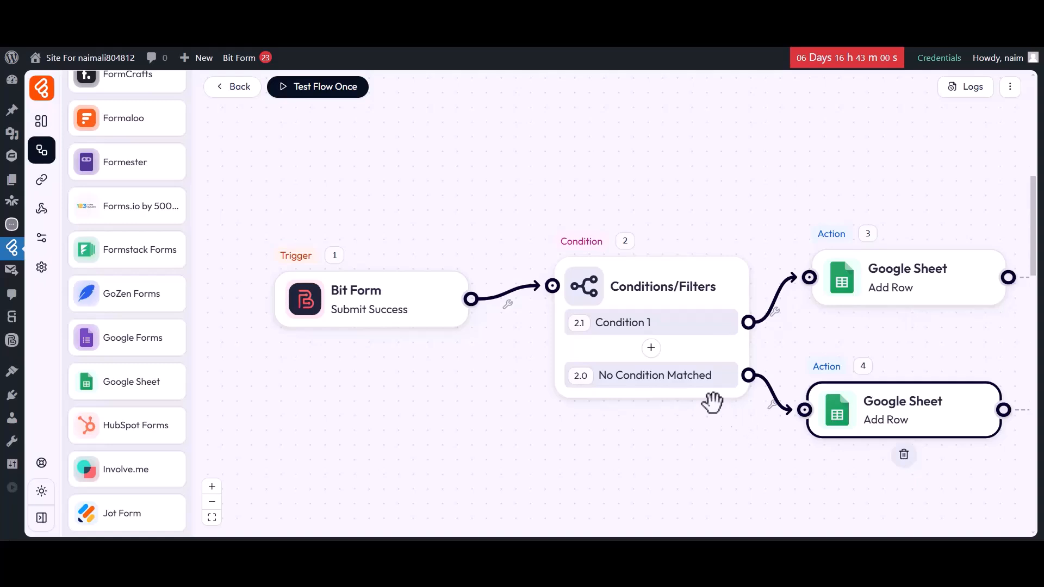
Start a one-time test run and submit the Bit Form with first name Apps, last name Bit, an email and message 'H'.
left_click(320, 89)
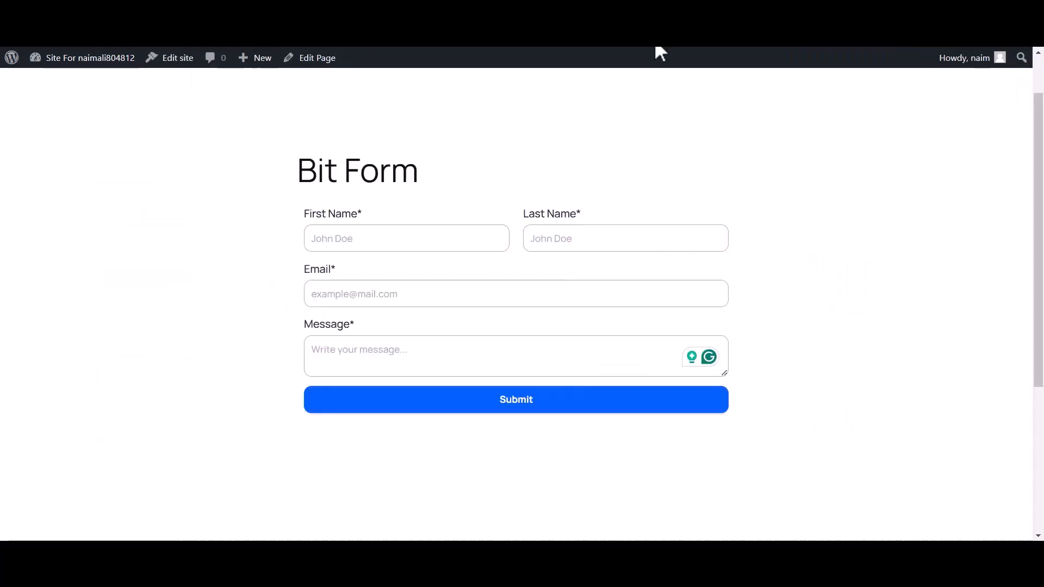
left_click(426, 247)
type("Apps")
left_click(555, 250)
type("Bit")
left_click(408, 297)
left_click(374, 363)
type("H")
left_click(500, 401)
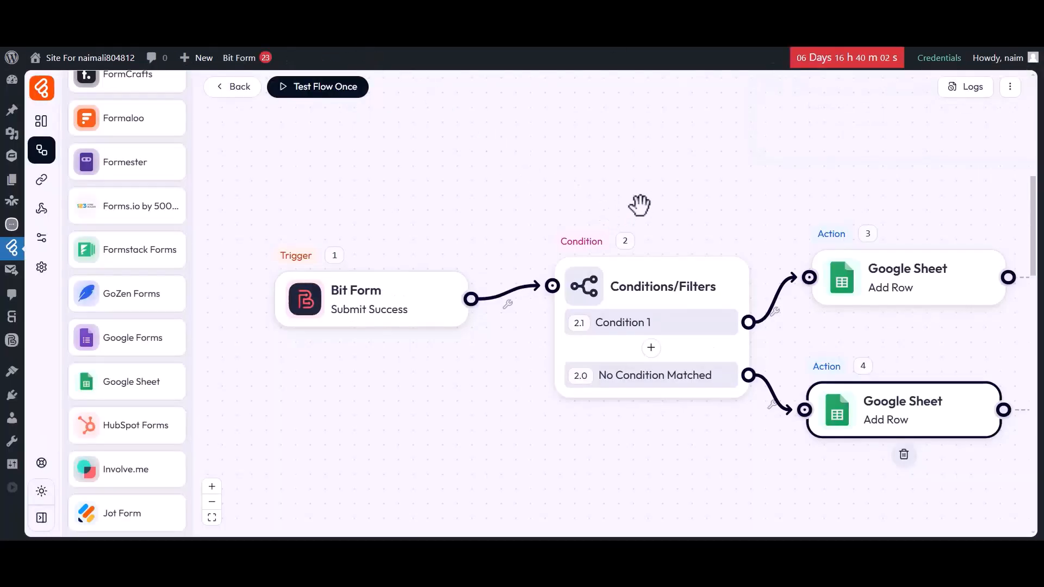
left_click(967, 88)
left_click_drag(631, 128, 672, 154)
left_click(681, 153)
left_click(910, 153)
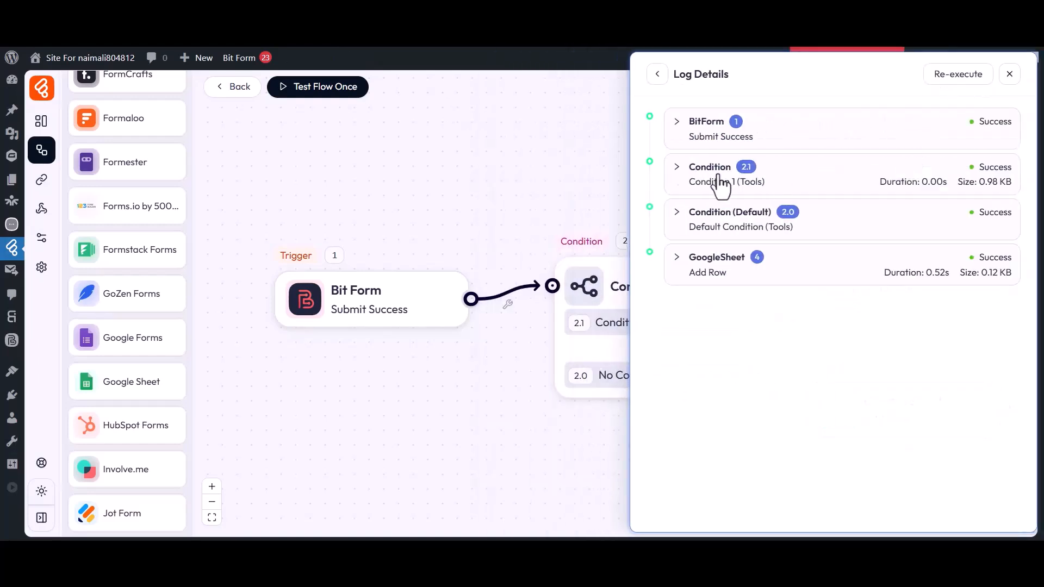
left_click(718, 188)
left_click(719, 285)
left_click(714, 371)
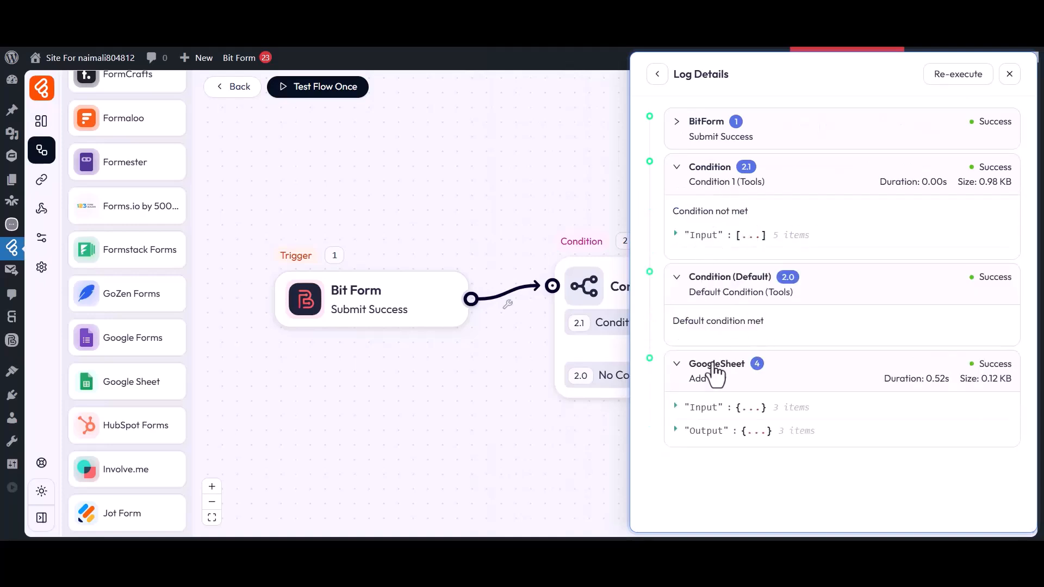
left_click(705, 408)
left_click(718, 461)
left_click(714, 479)
scroll(728, 494, "down", 1)
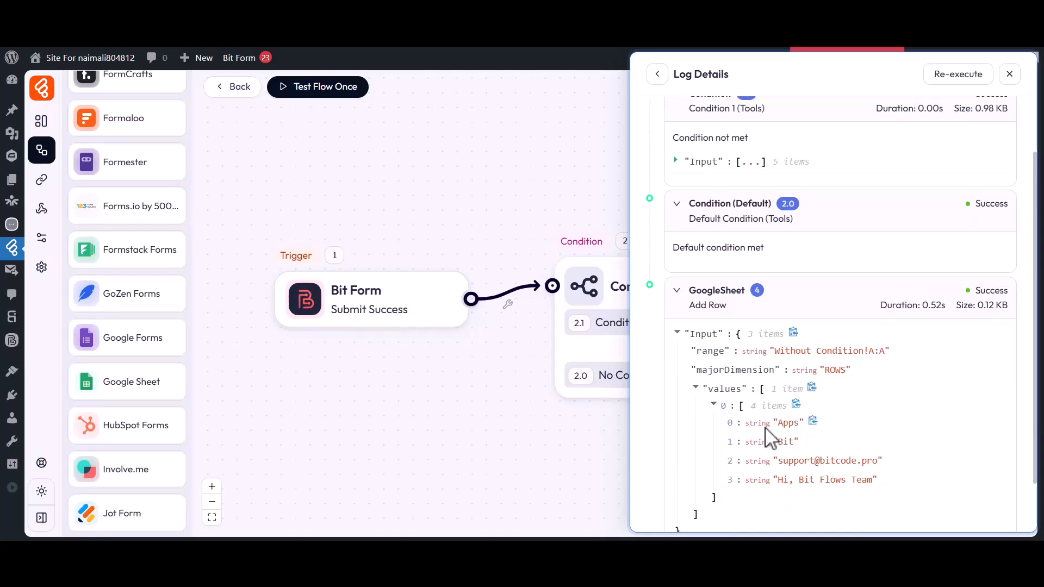
left_click(1010, 74)
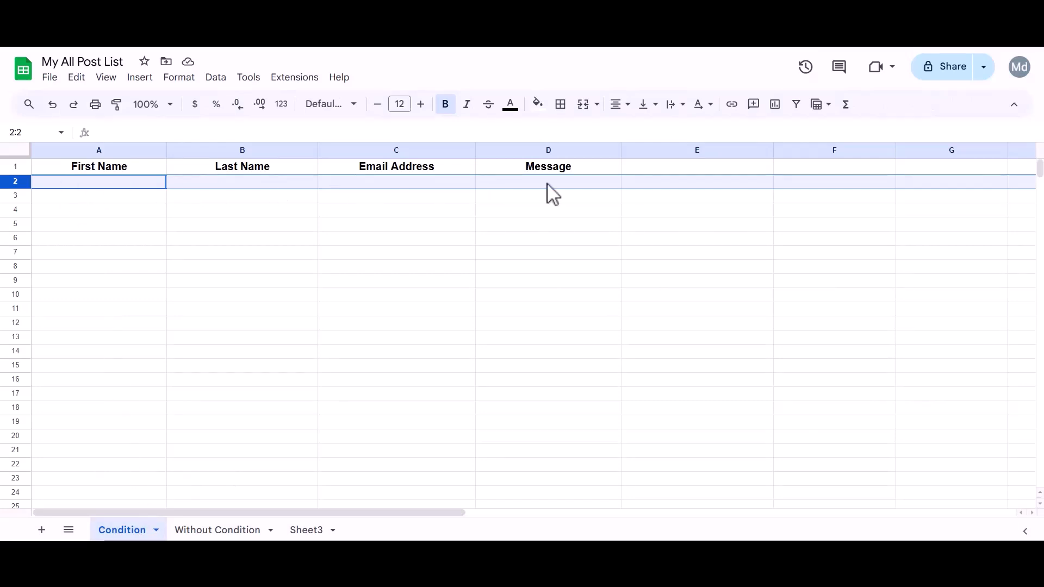
Open the Without Condition sheet tab to see the Apps, Bit test row.
left_click(233, 529)
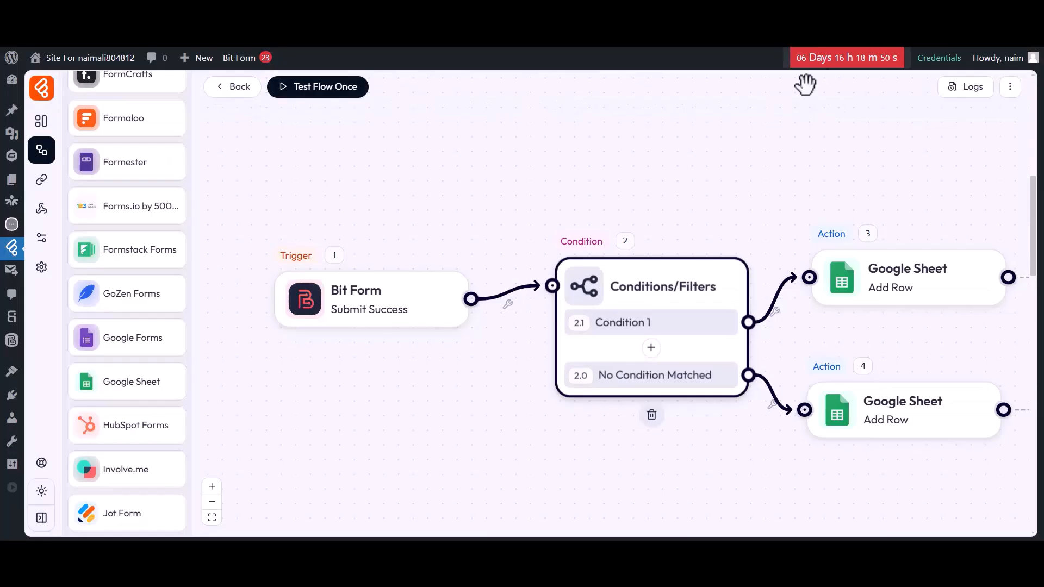
Start another test run and submit the form with Bit, Apps, an email address and message 'Hi, B'.
left_click(317, 89)
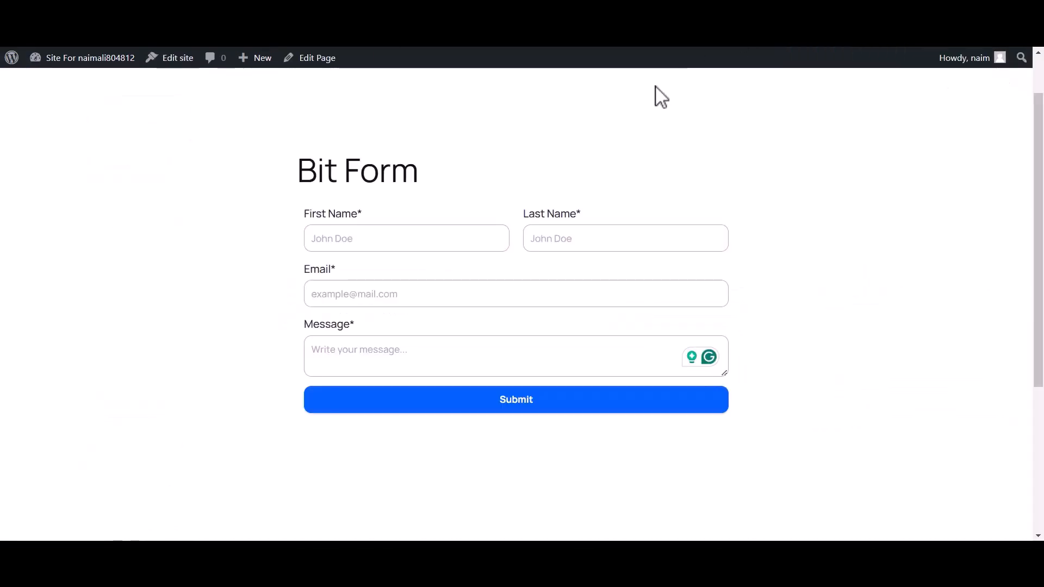
left_click(426, 243)
type("Bit")
left_click(550, 247)
type("App")
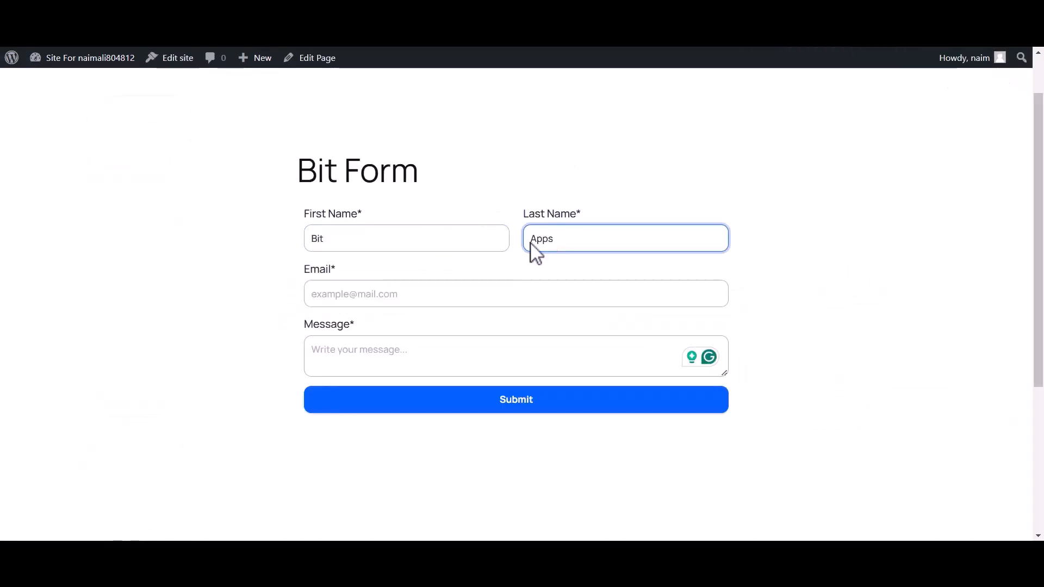
type("s")
left_click(415, 296)
left_click(382, 353)
type("Hi, Bi")
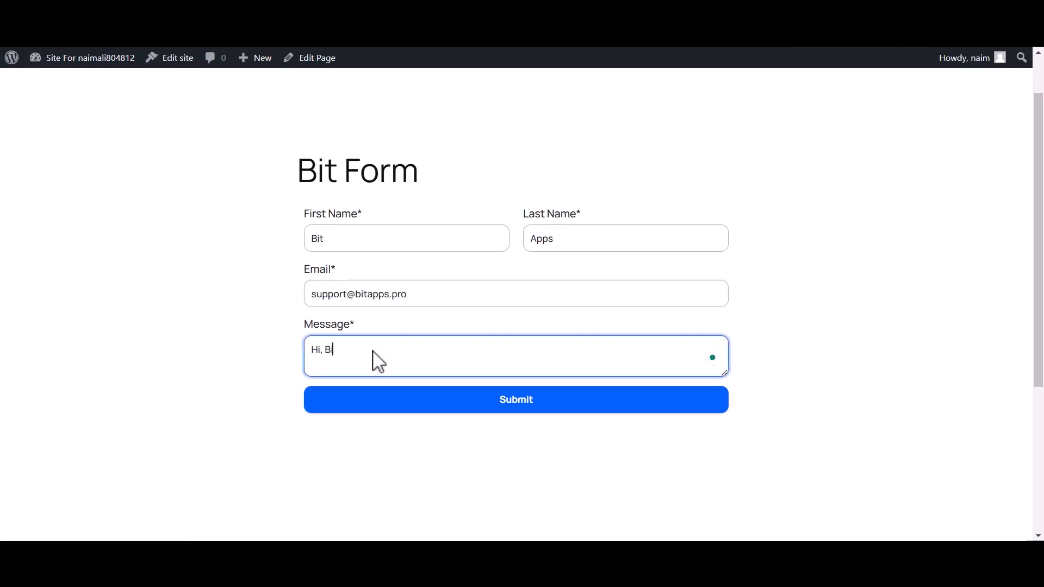
left_click(512, 403)
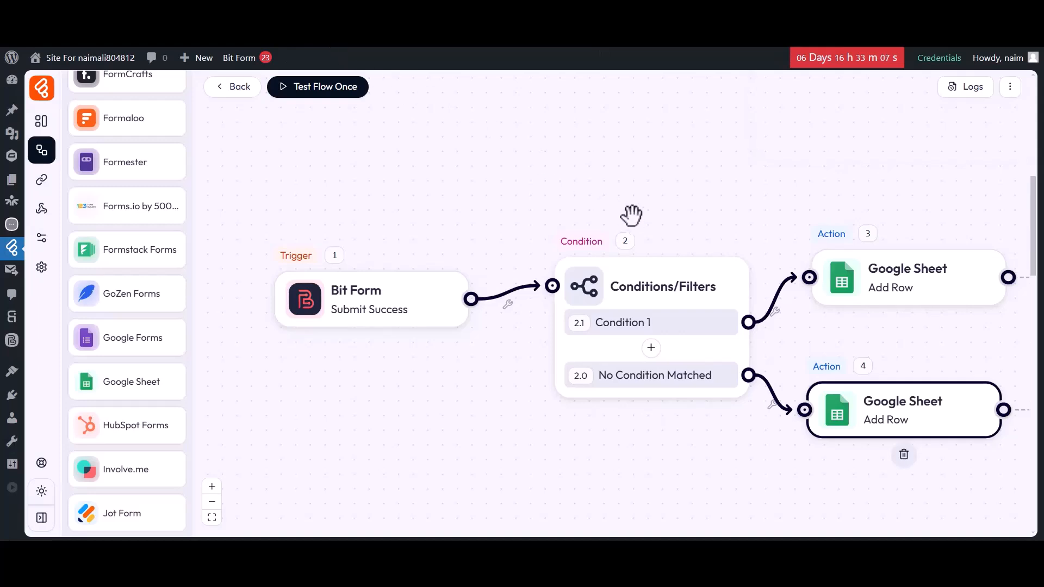
Open the newest run's log details to confirm Condition 1 was met.
left_click(968, 90)
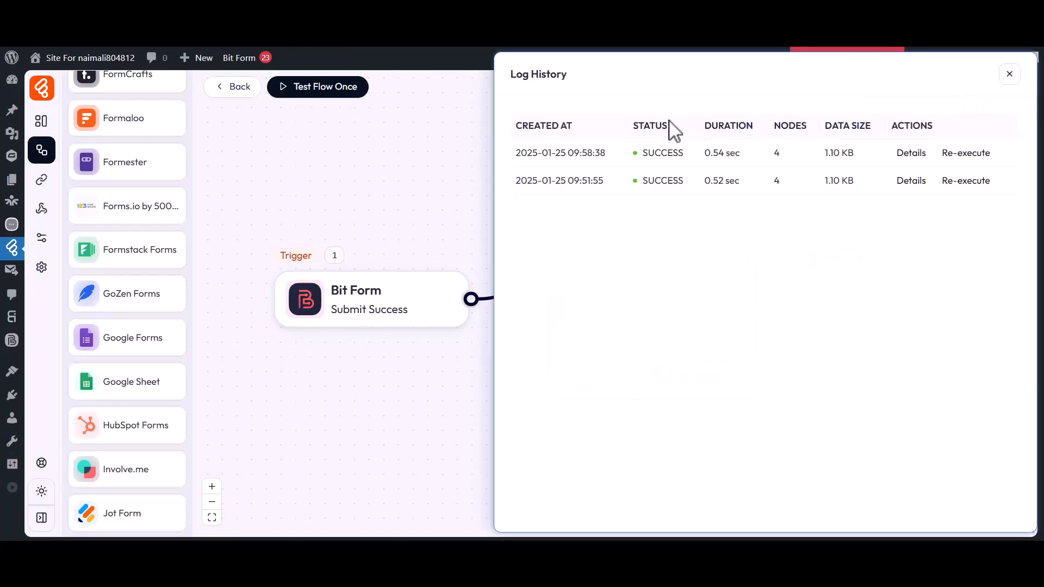
left_click(910, 154)
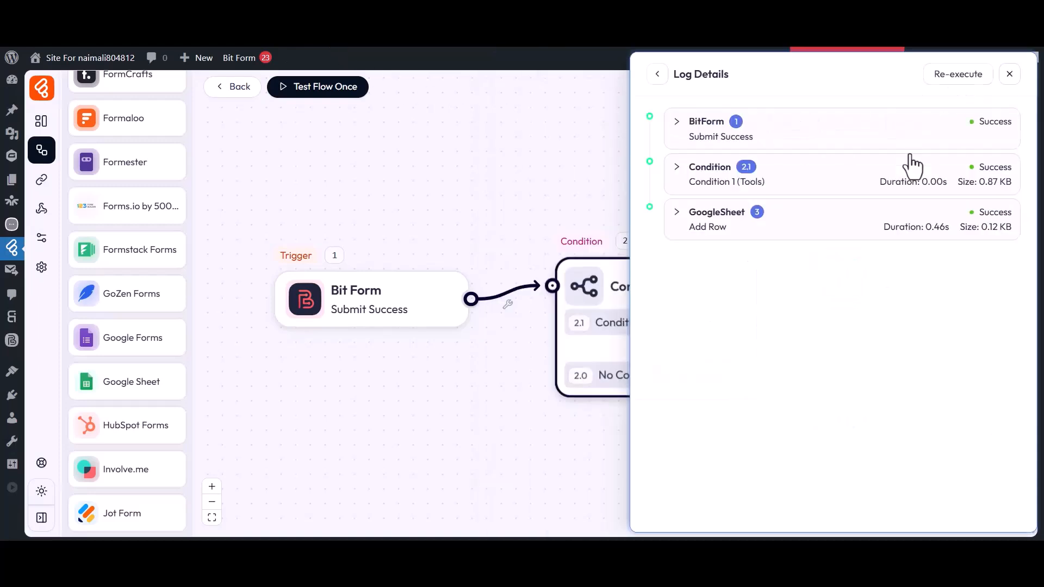
left_click(718, 173)
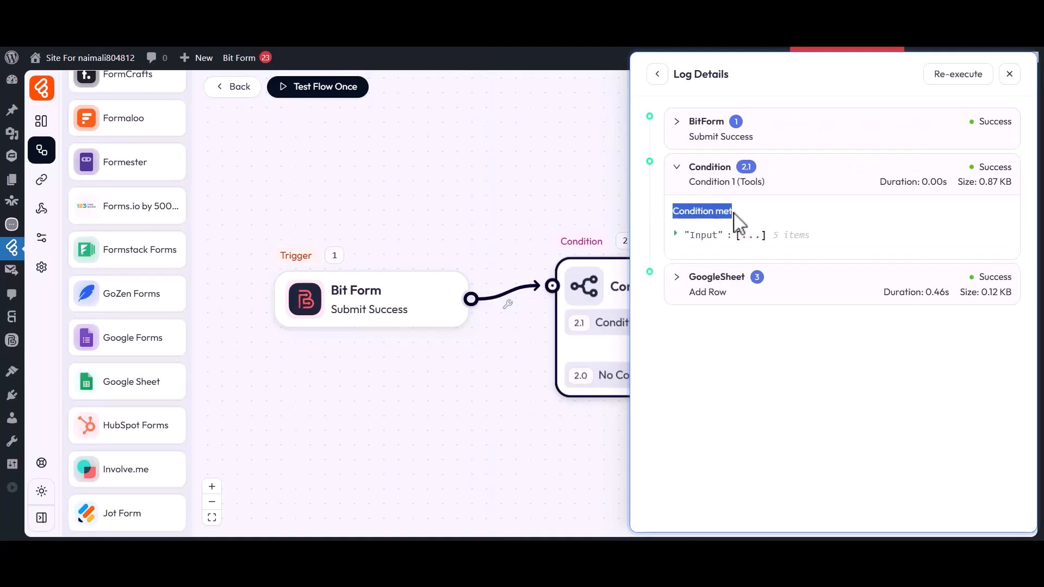
Check the four values sent to Google Sheets, then view the new Bit, Apps row in the Condition sheet.
left_click(717, 280)
left_click(706, 321)
left_click(724, 376)
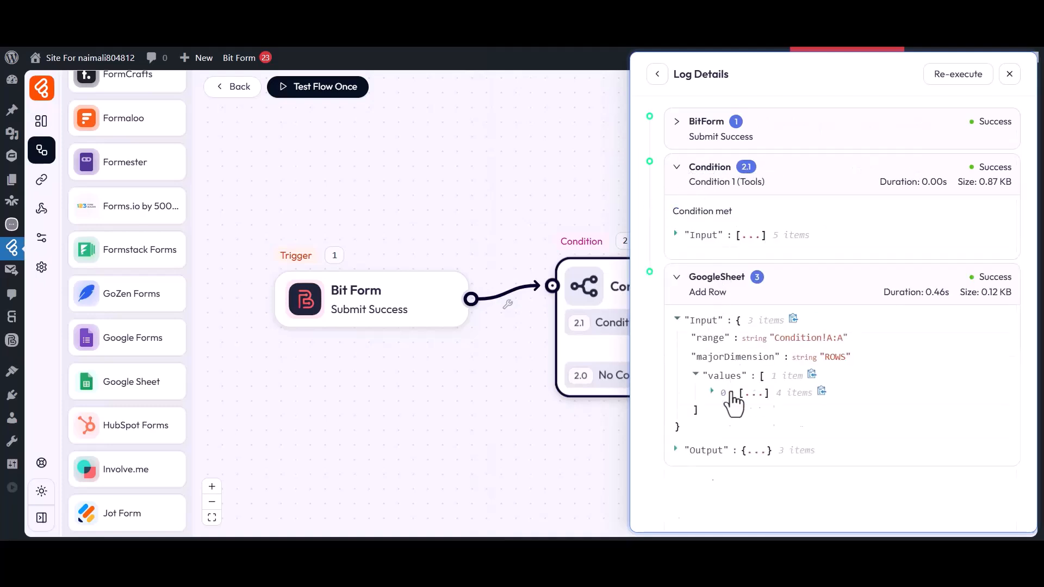
left_click(723, 393)
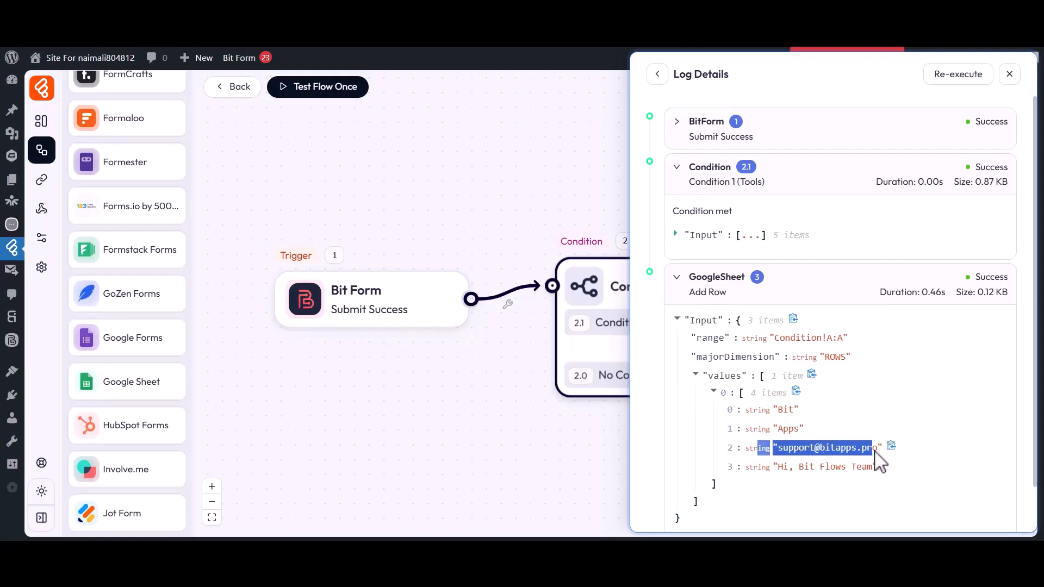
left_click(1011, 74)
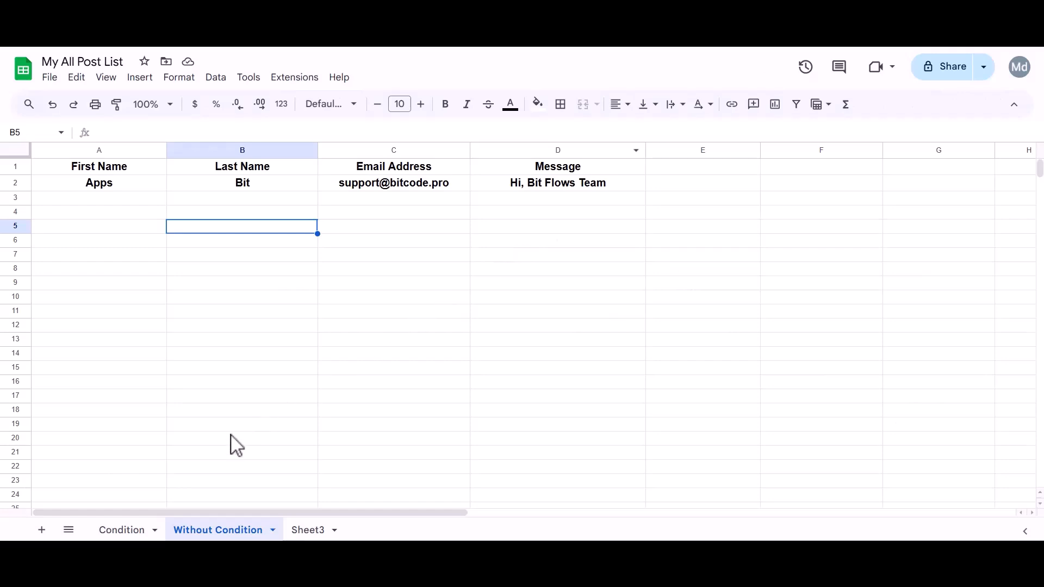
left_click(122, 531)
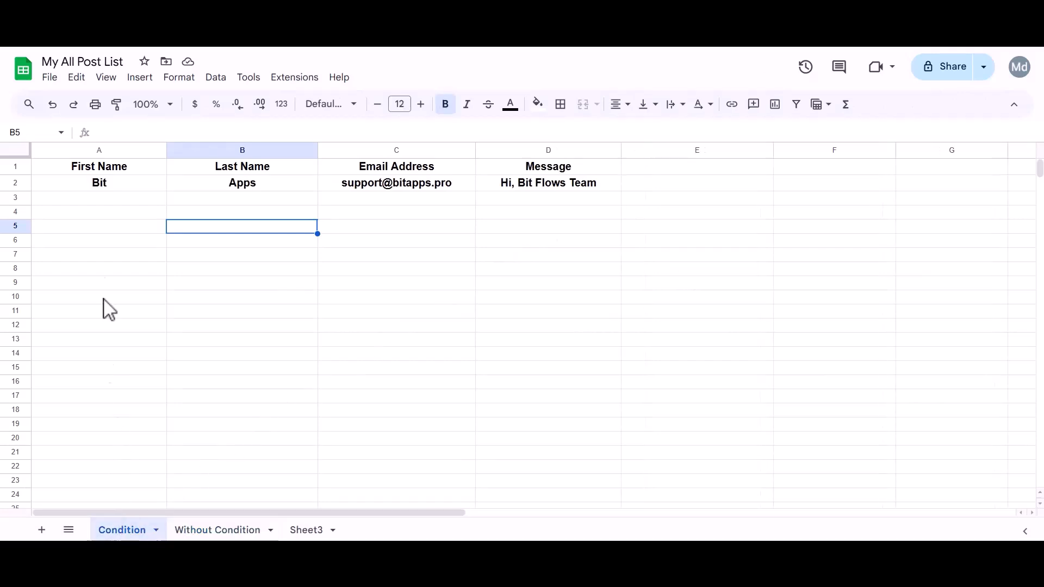